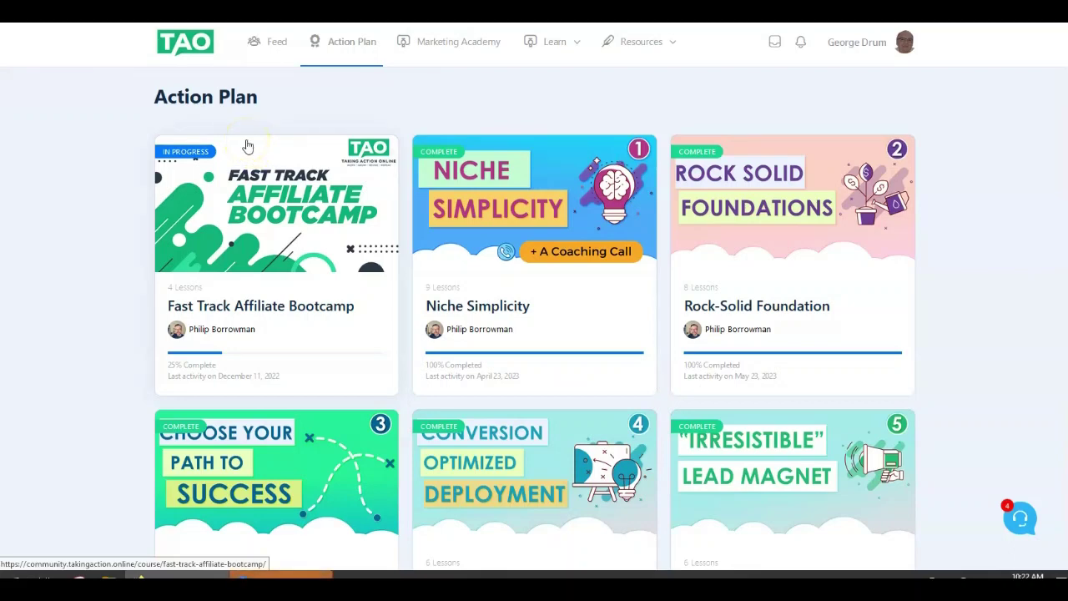
Step: Open the Niche Simplicity course from the Action Plan
left_click(248, 134)
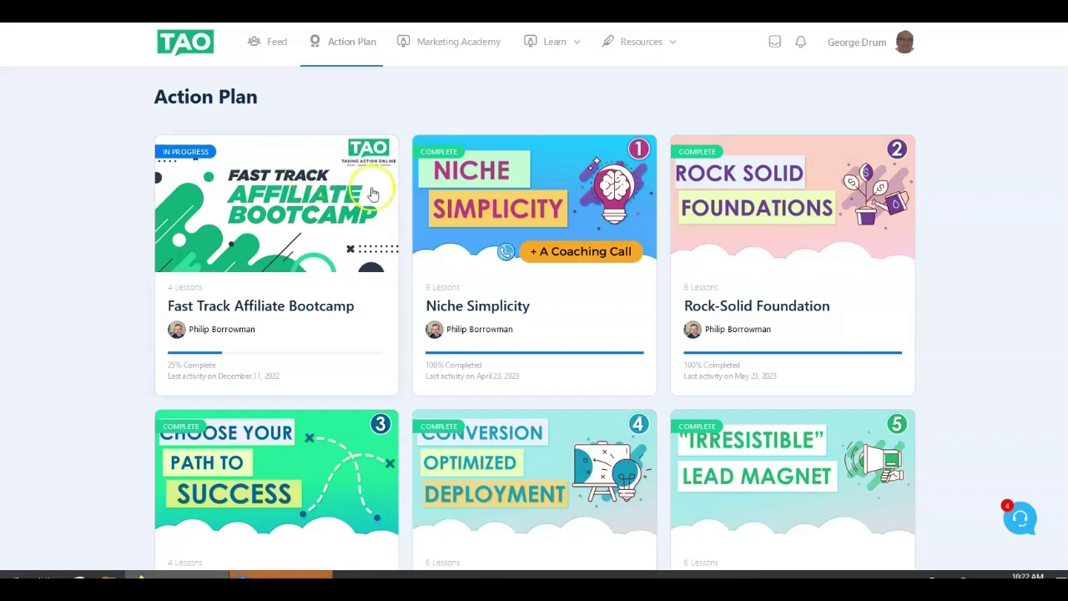
left_click(490, 213)
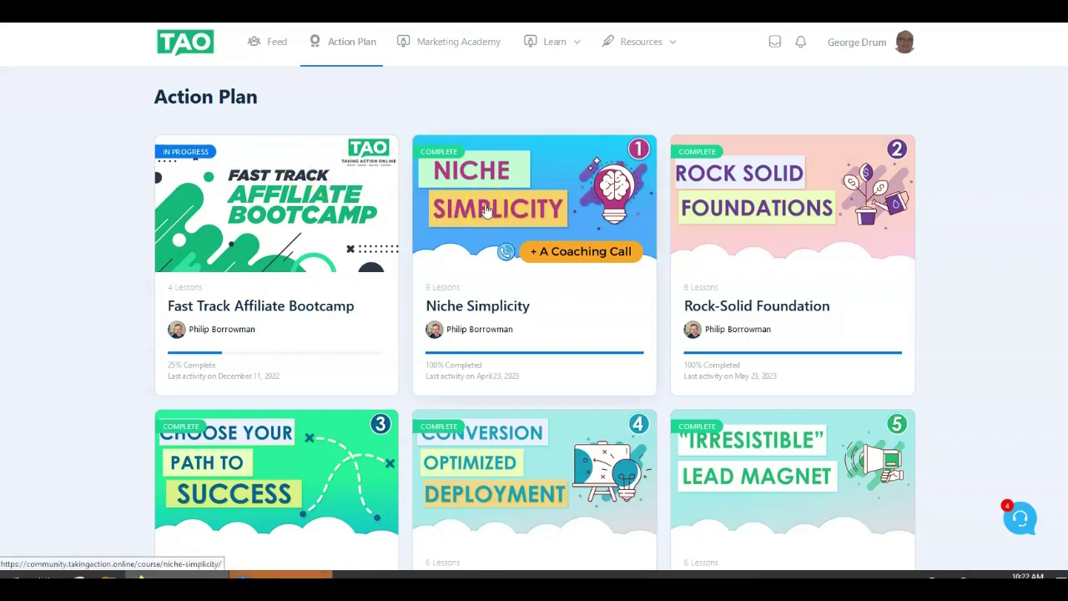
left_click(176, 36)
double_click(197, 39)
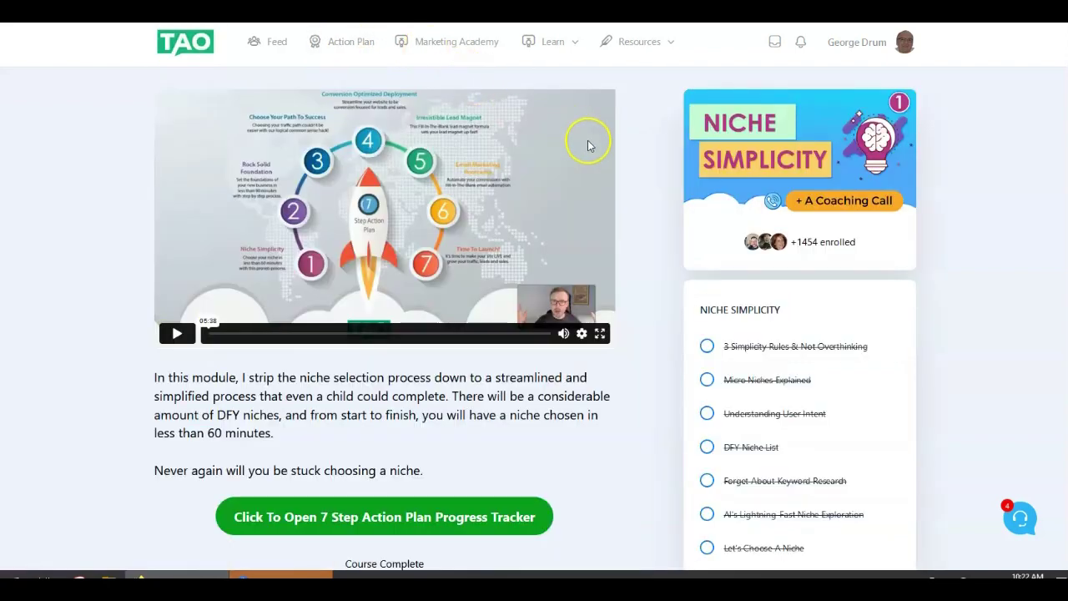
Step: Look through the Niche Simplicity course page, including its introduction and the full list of lessons
scroll(588, 150, "down", 5)
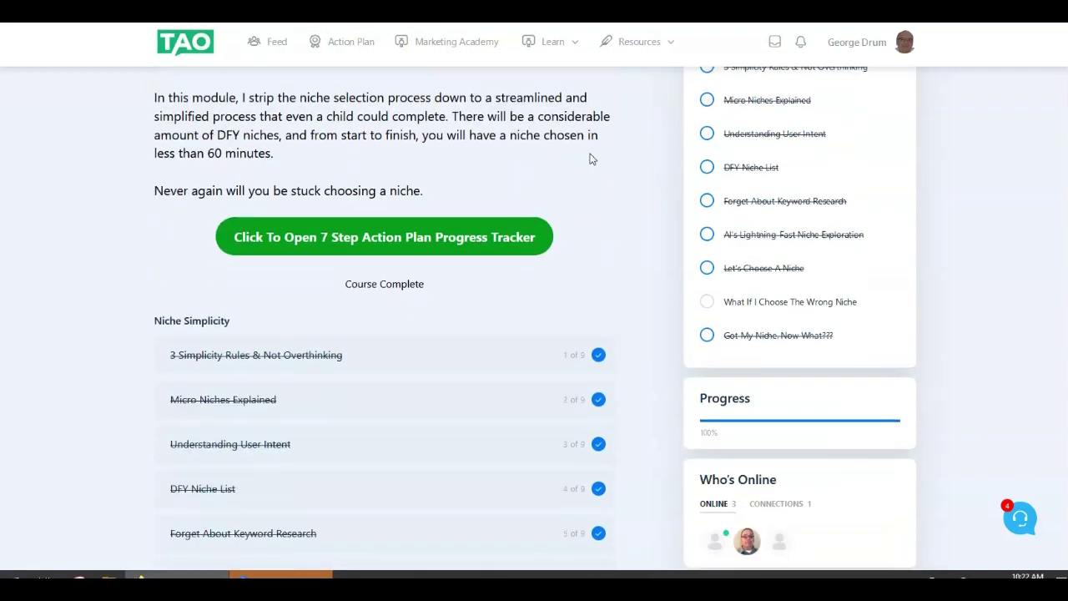
scroll(590, 159, "down", 1)
scroll(590, 159, "down", 2)
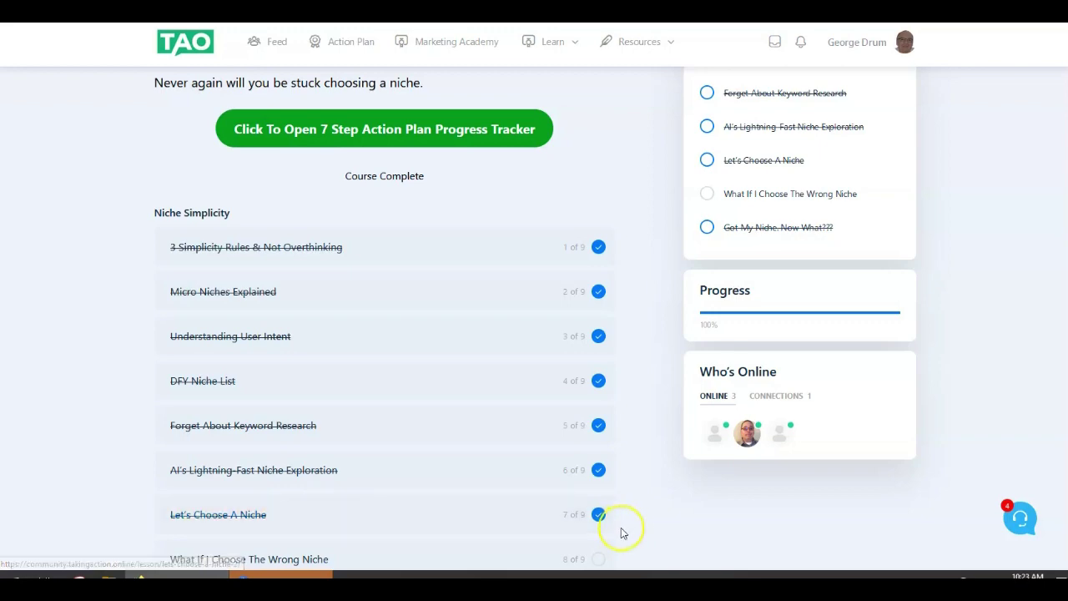
scroll(620, 529, "down", 1)
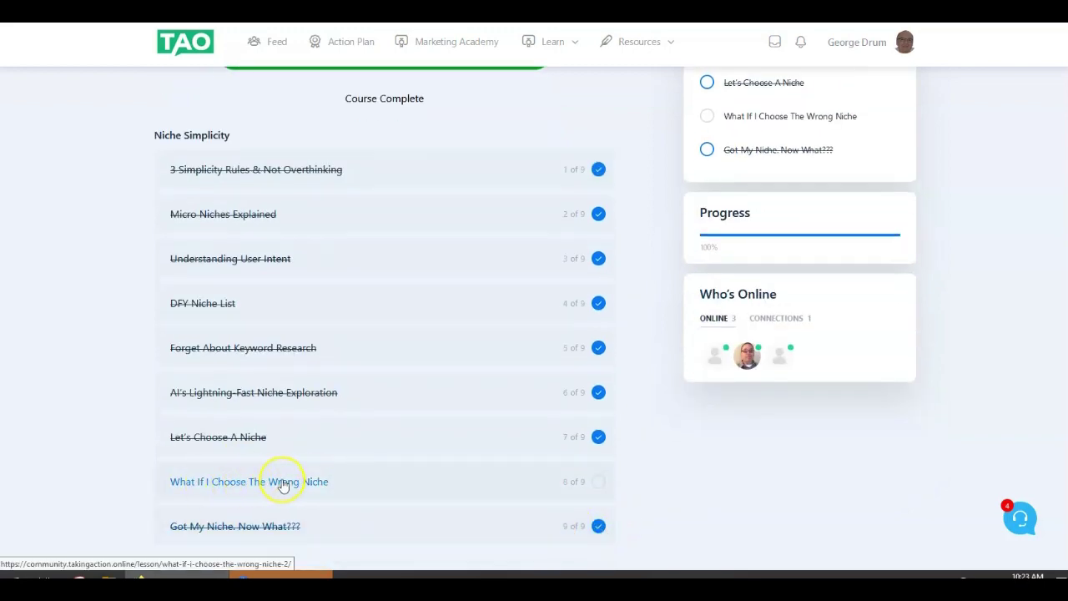
scroll(281, 476, "down", 2)
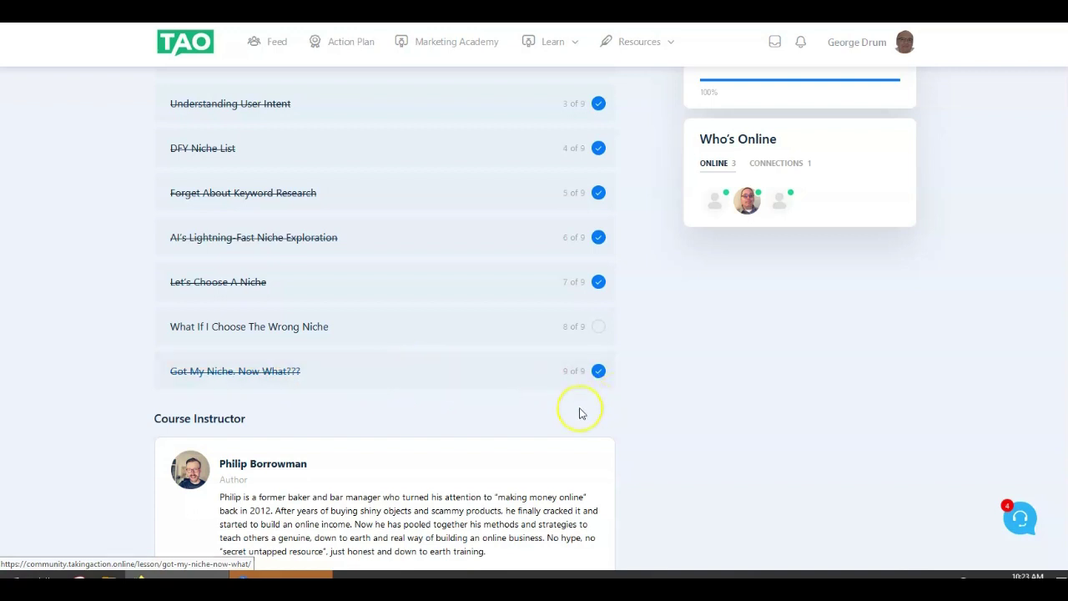
scroll(579, 409, "up", 1)
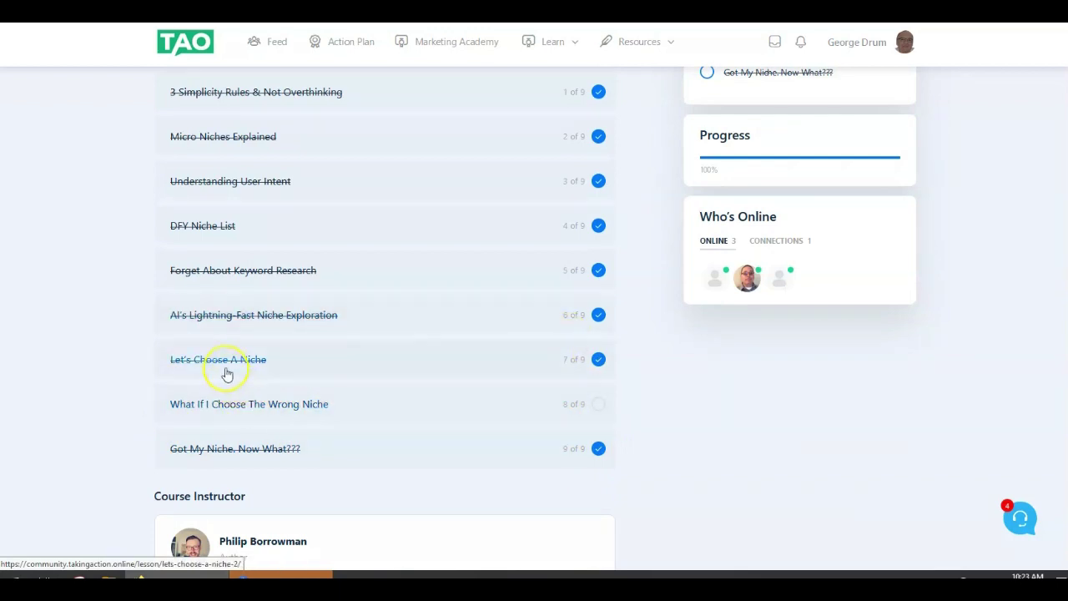
scroll(227, 374, "up", 3)
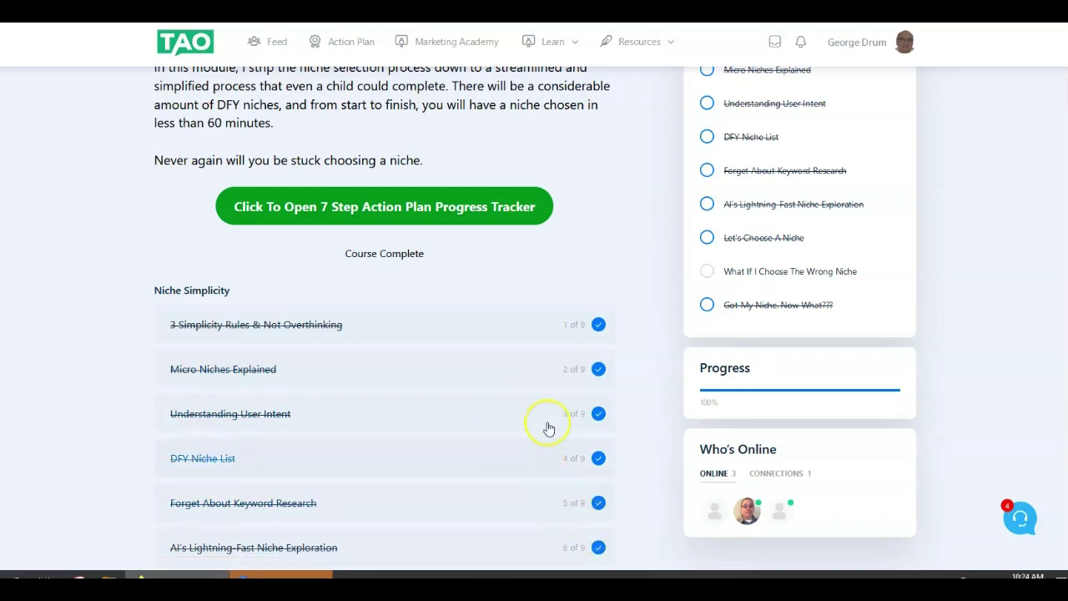
Step: Return to the Action Plan overview and open the Rock-Solid Foundation course separately
key("alt+Left")
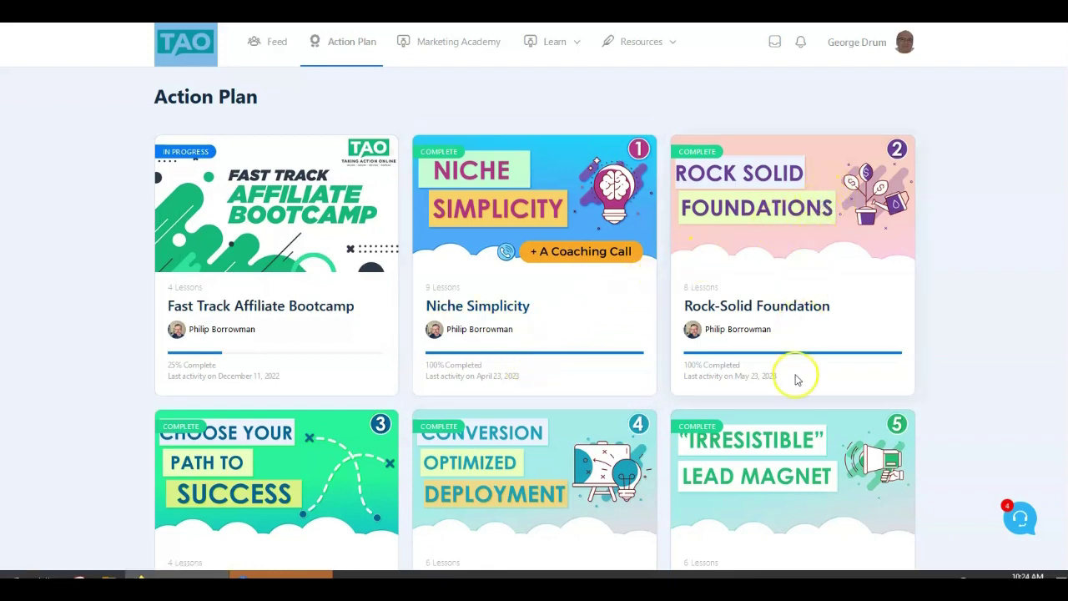
right_click(761, 315)
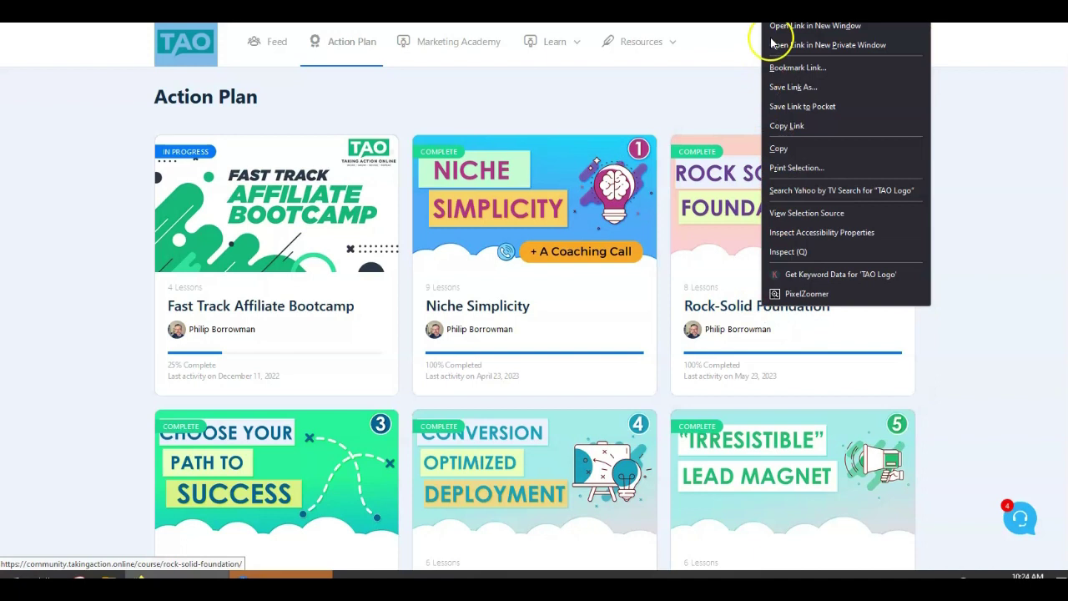
left_click(772, 32)
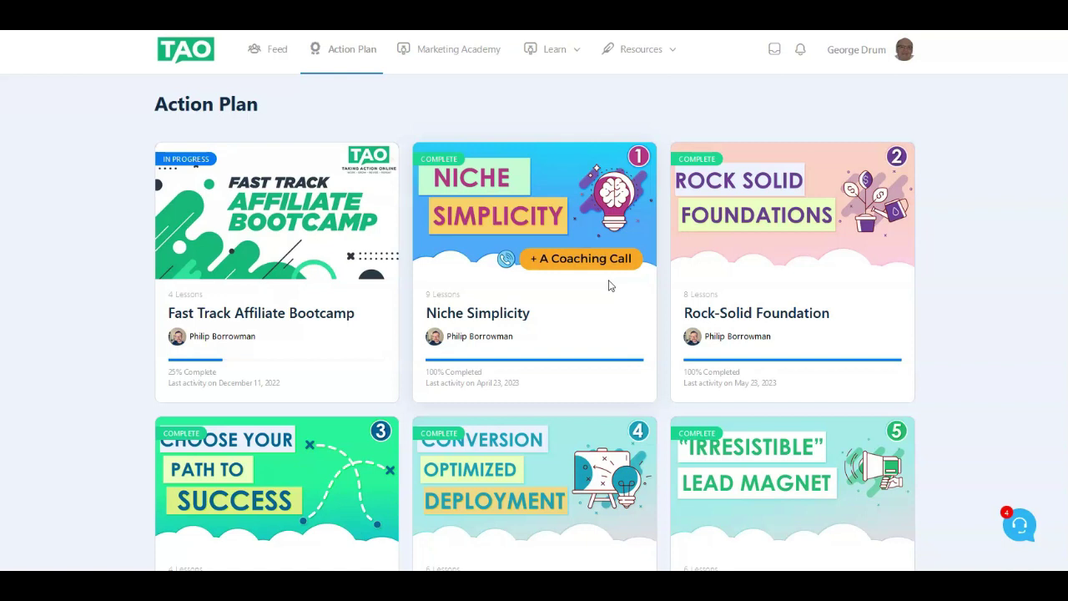
left_click(508, 173)
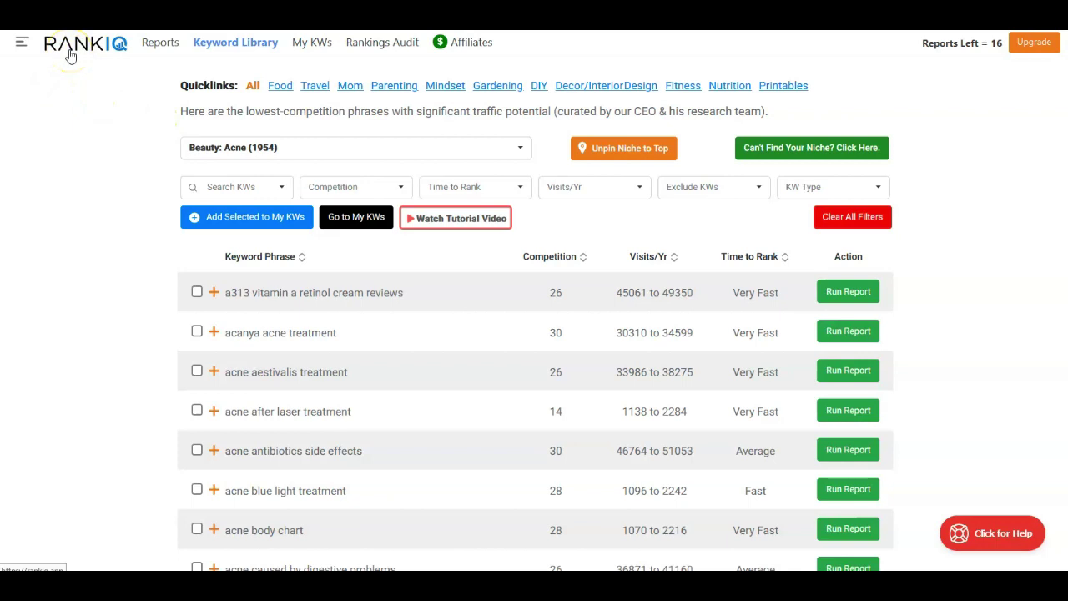
Step: Switch to RankIQ and browse the niche list of the Keyword Library
left_click(263, 154)
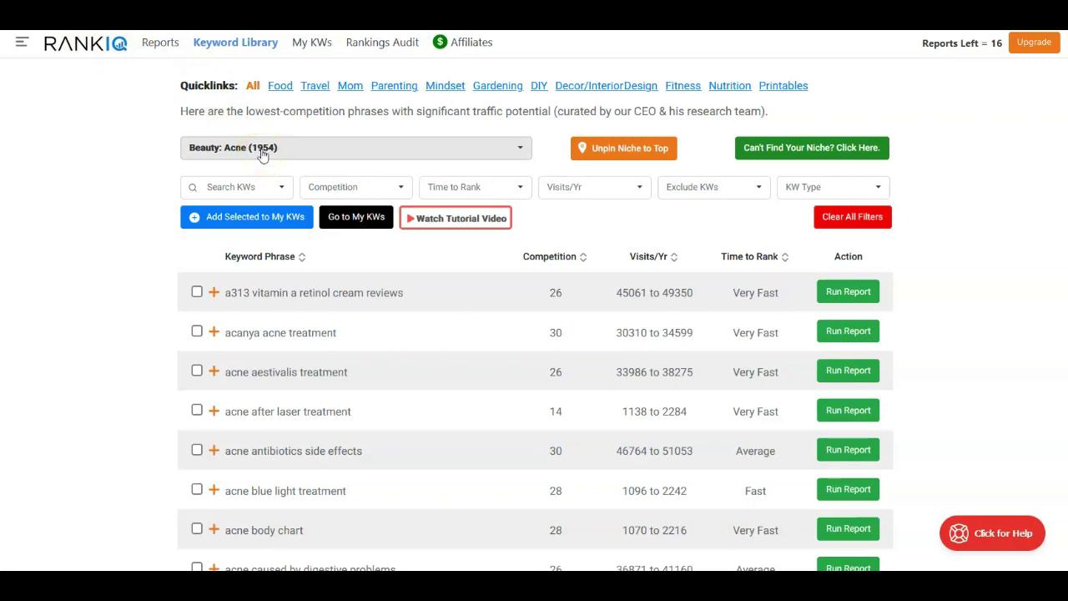
left_click(309, 412)
scroll(304, 434, "down", 2)
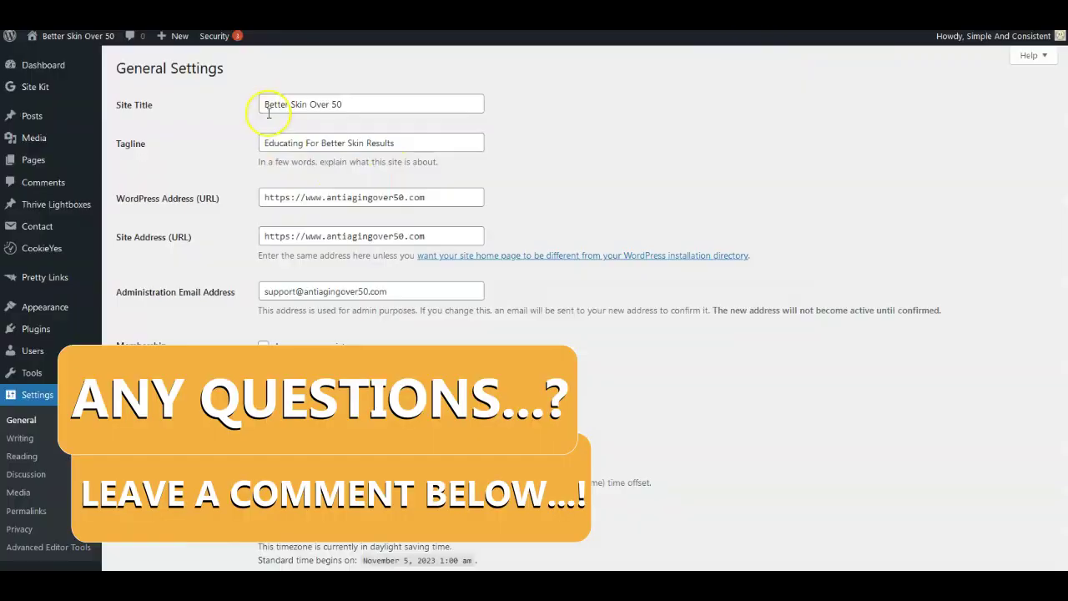
Step: Switch to the WordPress General Settings and highlight the site title and the domain in the WordPress address
left_click(268, 104)
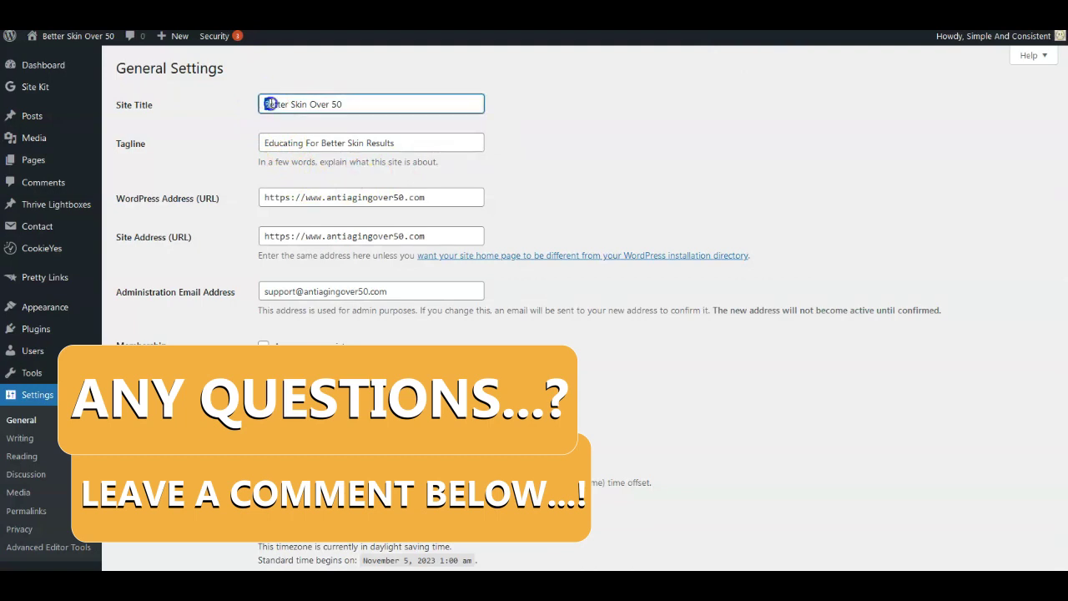
left_click_drag(285, 105, 347, 110)
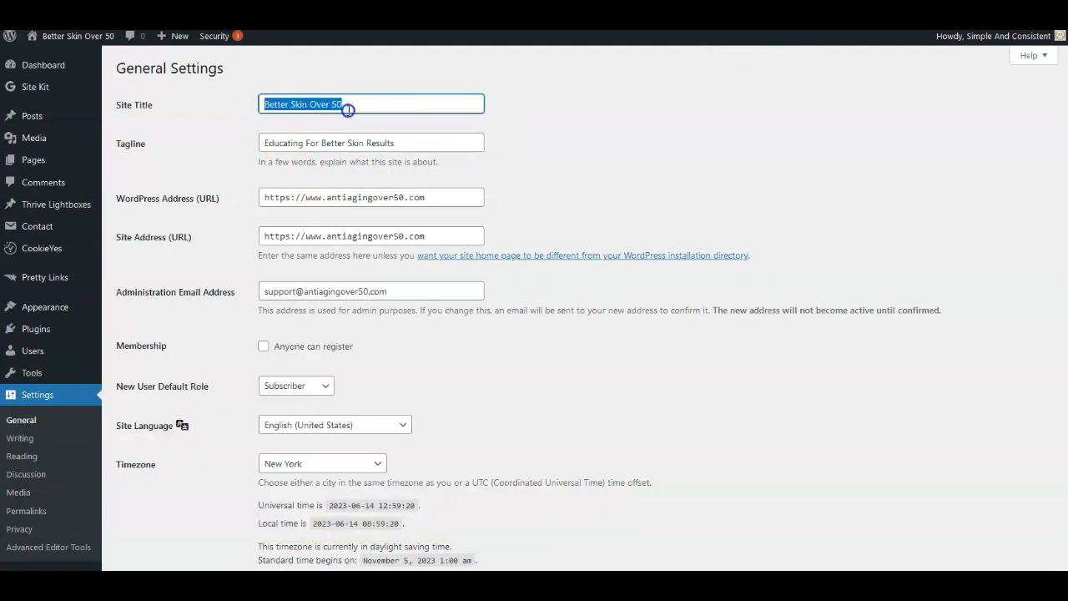
left_click(306, 200)
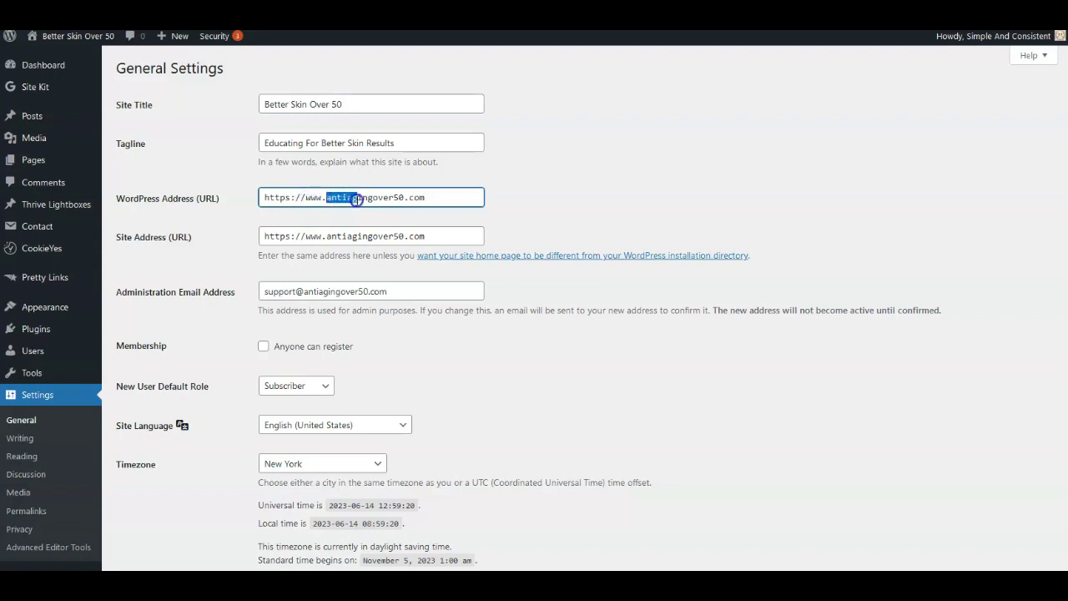
left_click_drag(356, 200, 423, 208)
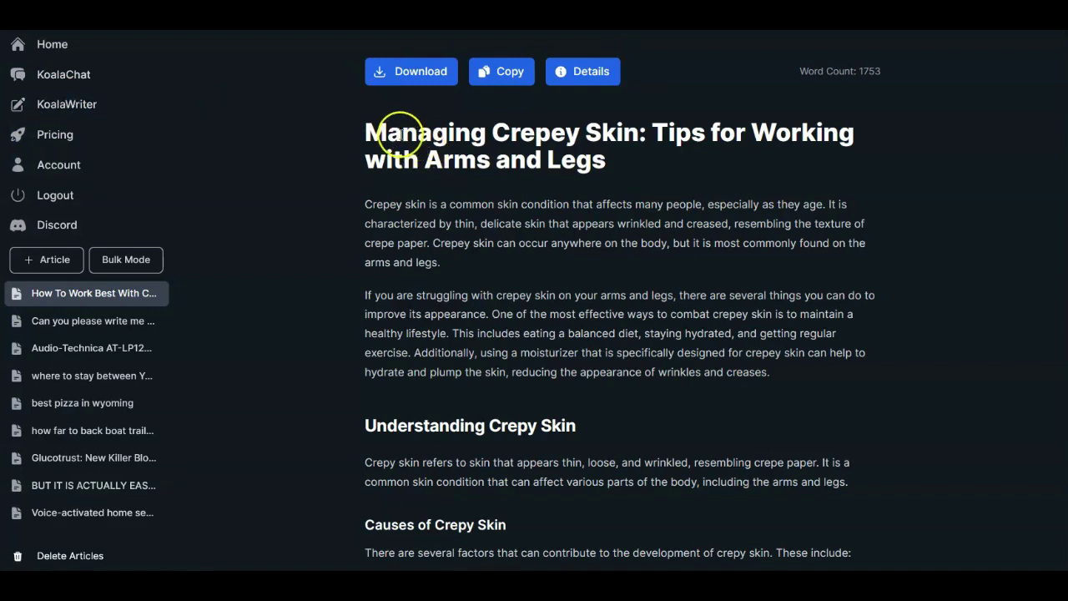
Step: Switch to KoalaWriter and examine the title of the article on managing crepey skin
left_click(361, 135)
left_click(361, 134)
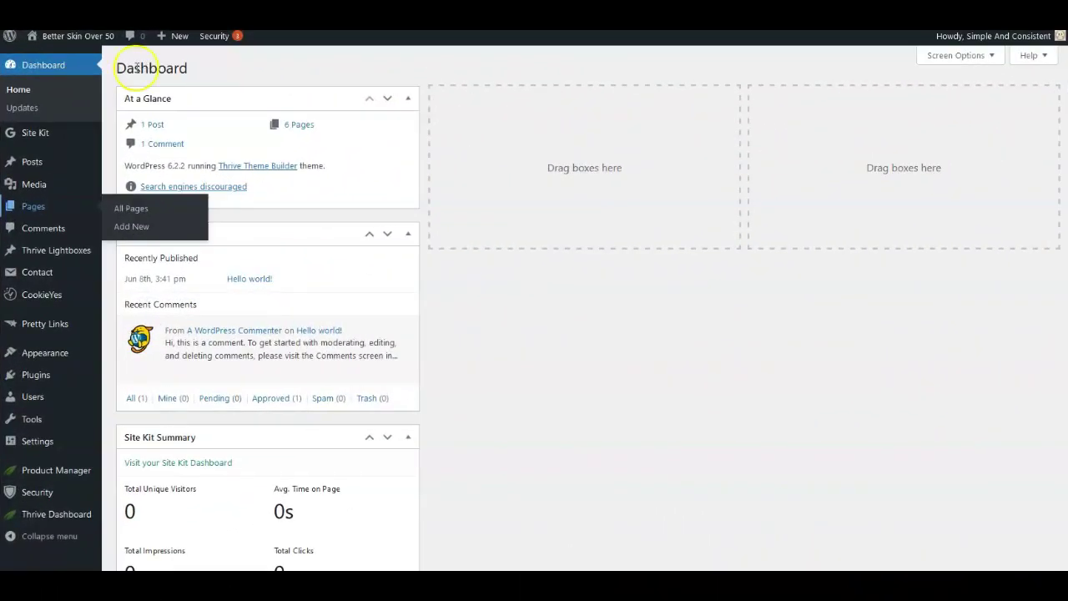
Step: Switch back to the WordPress dashboard and open the list of all pages, including the Health Disclaimer
mouse_move(52, 354)
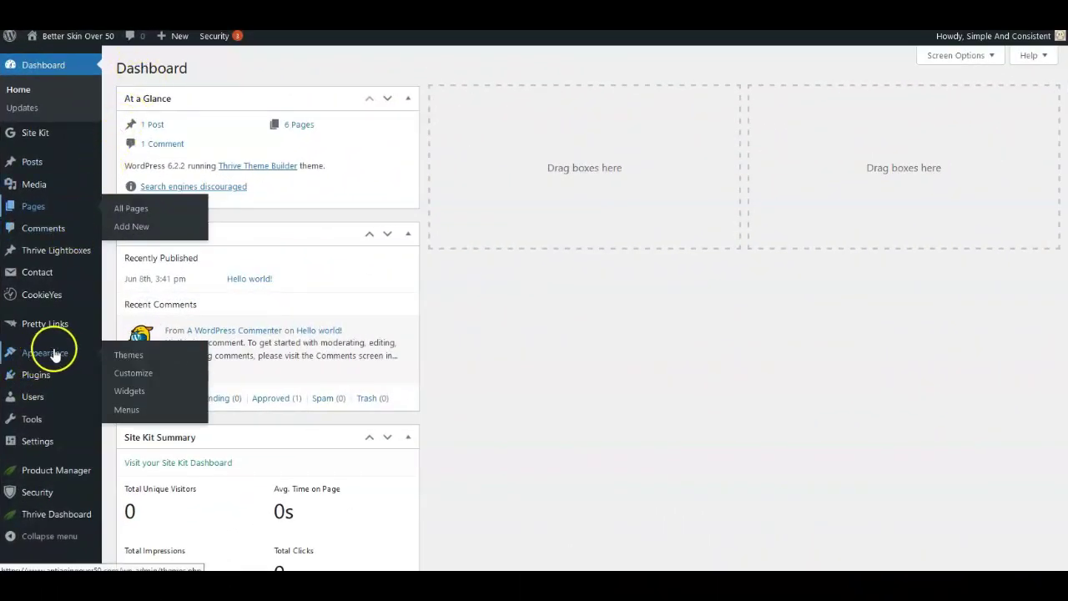
mouse_move(49, 375)
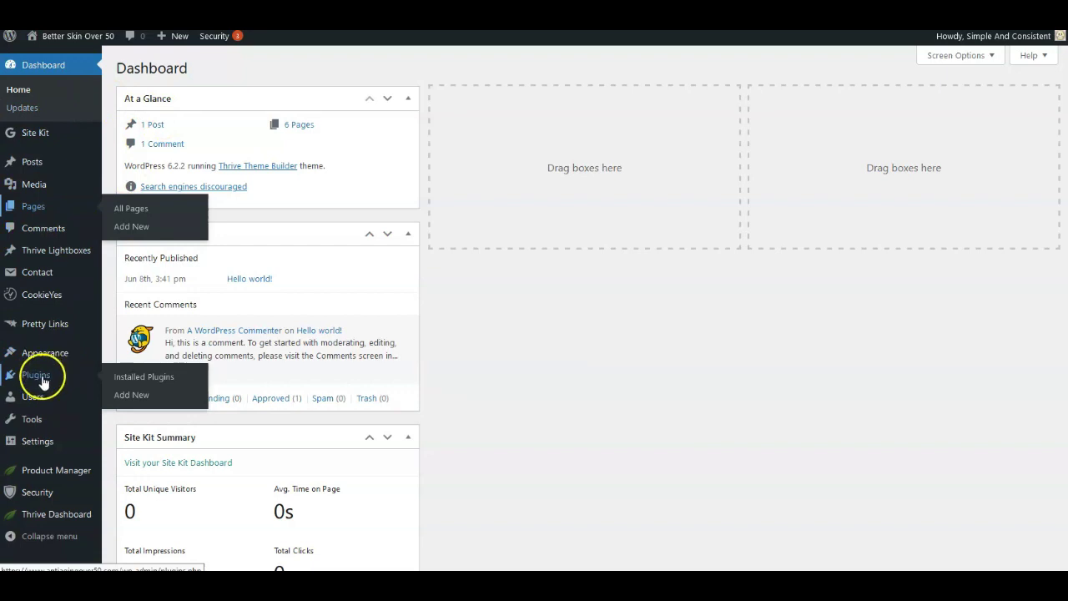
left_click(131, 208)
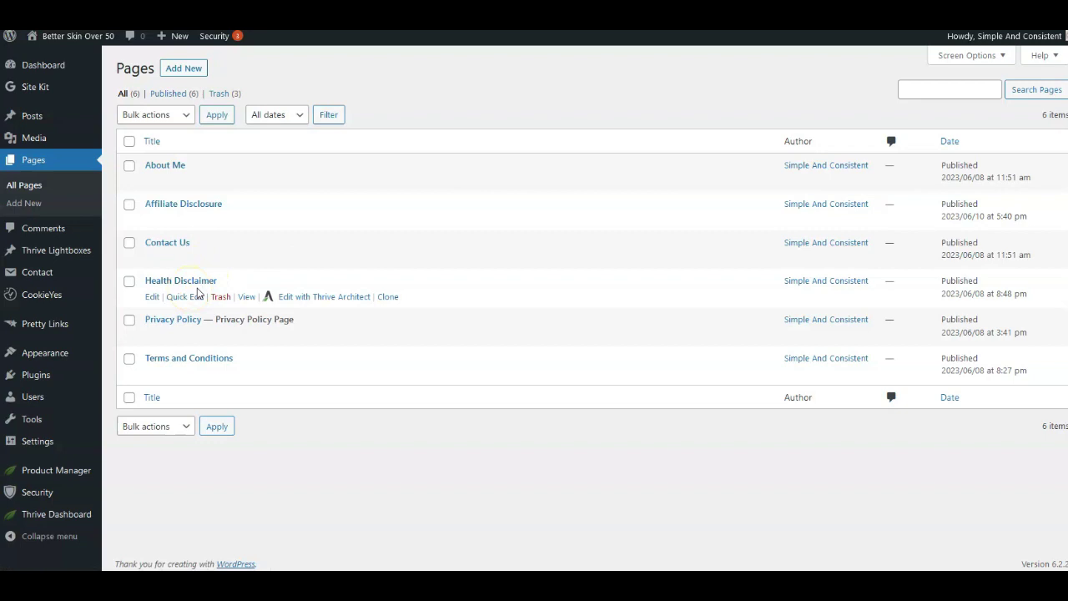
left_click(187, 282)
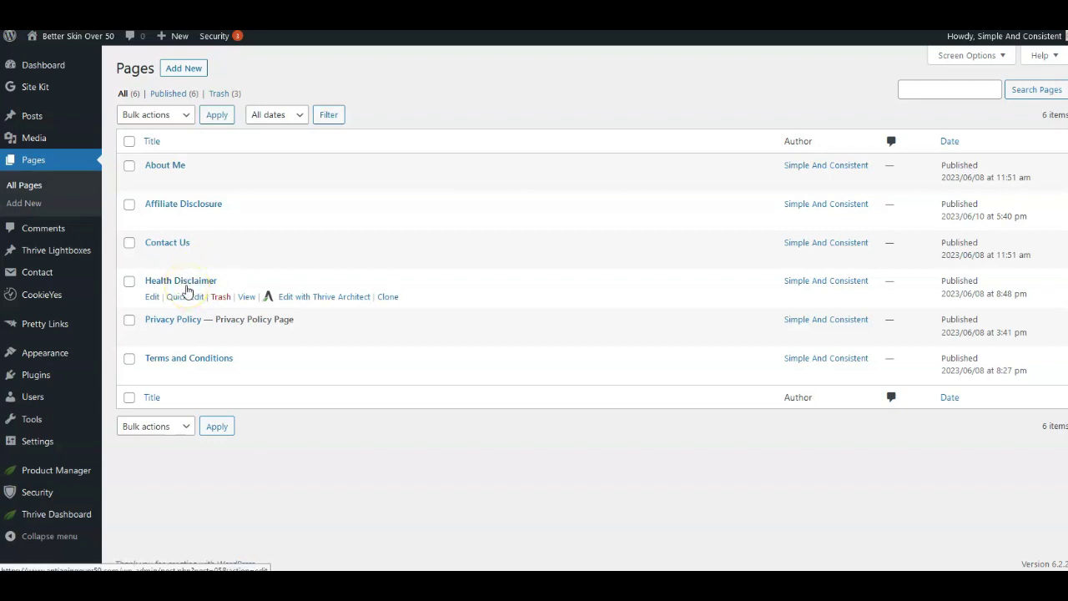
left_click(193, 294)
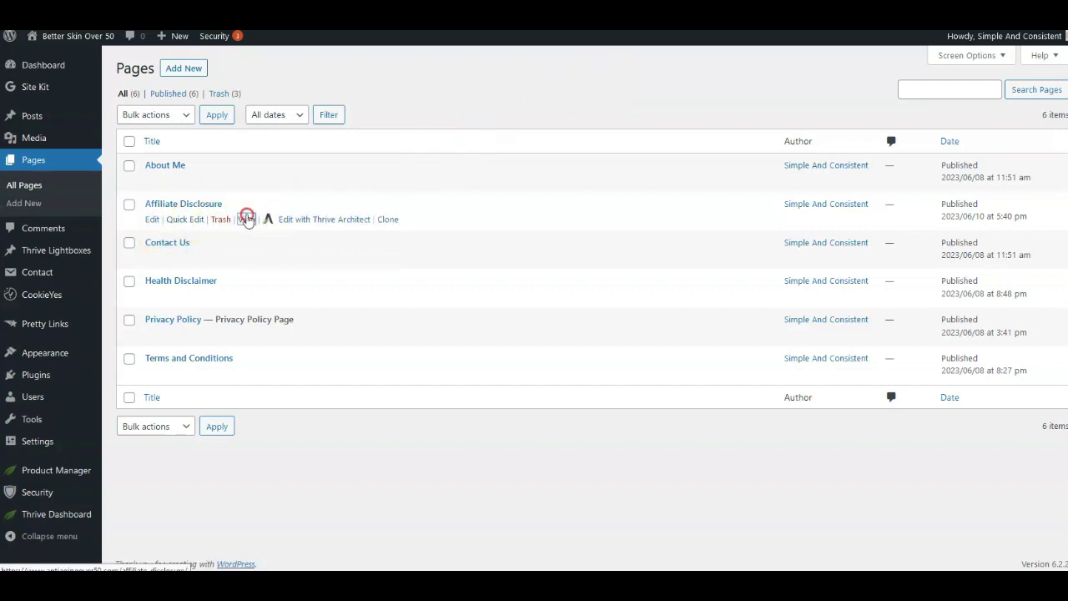
Step: Open the published Affiliate Disclosure page in a separate tab and read it through to its end
right_click(247, 219)
left_click(265, 210)
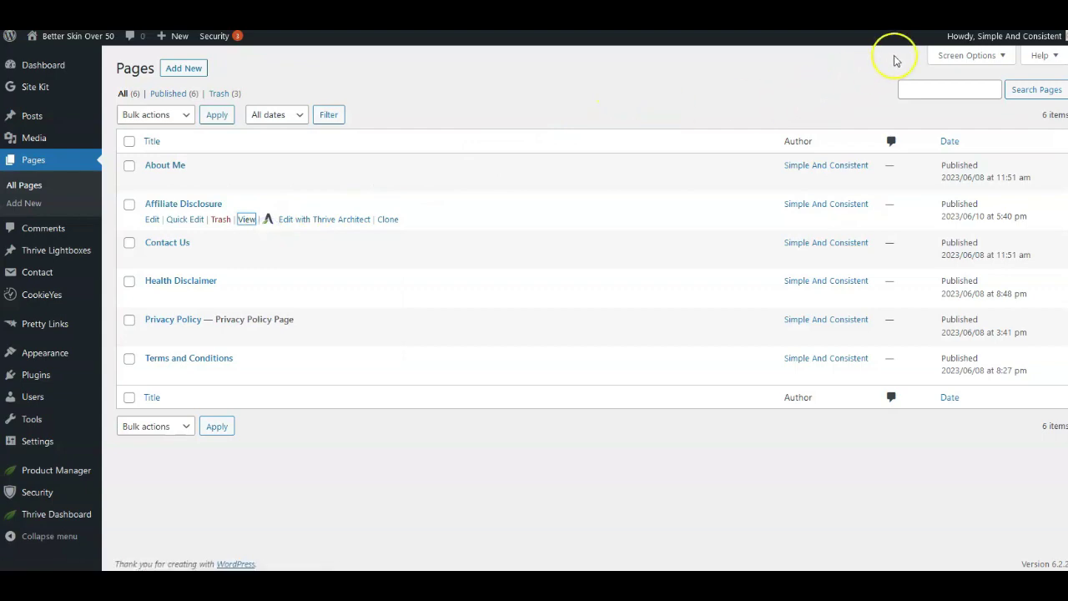
key("ctrl+Tab")
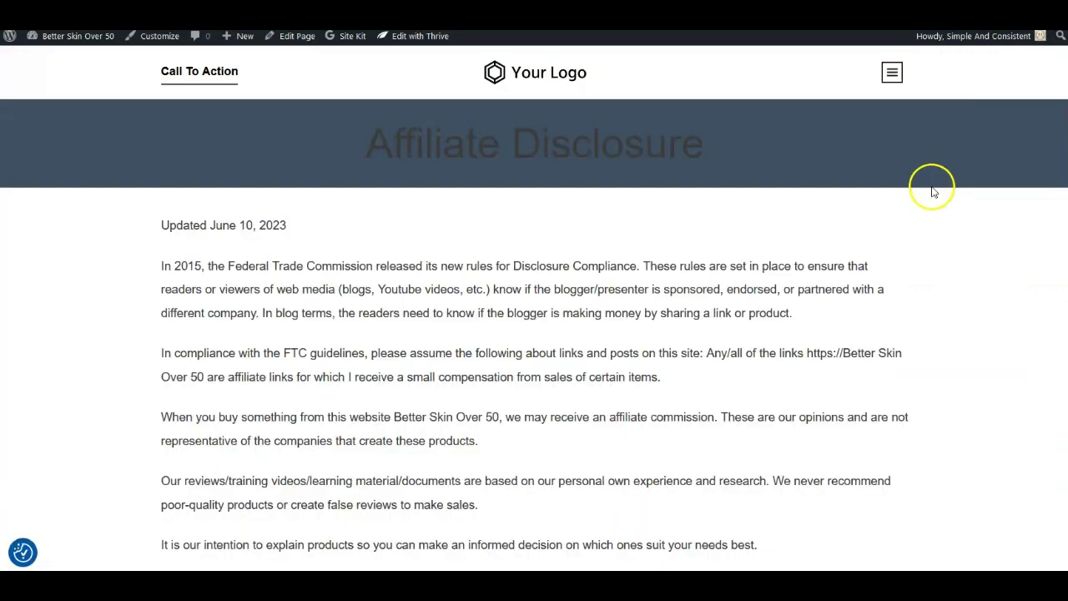
scroll(835, 218, "down", 7)
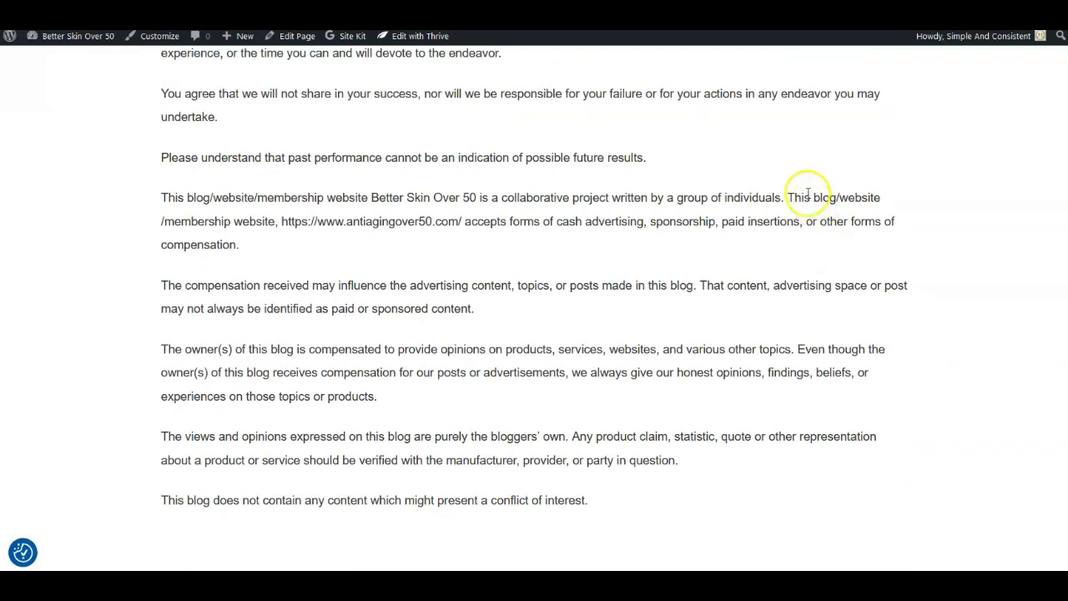
scroll(660, 281, "up", 7)
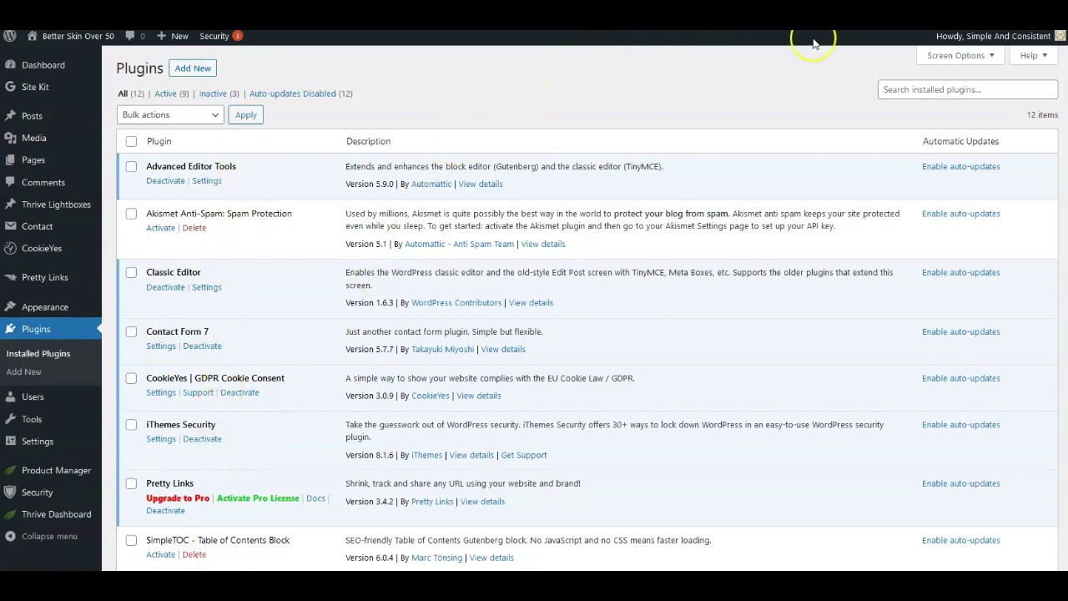
Step: Review the list of plugins installed on the Better Skin Over 50 site
scroll(455, 331, "down", 3)
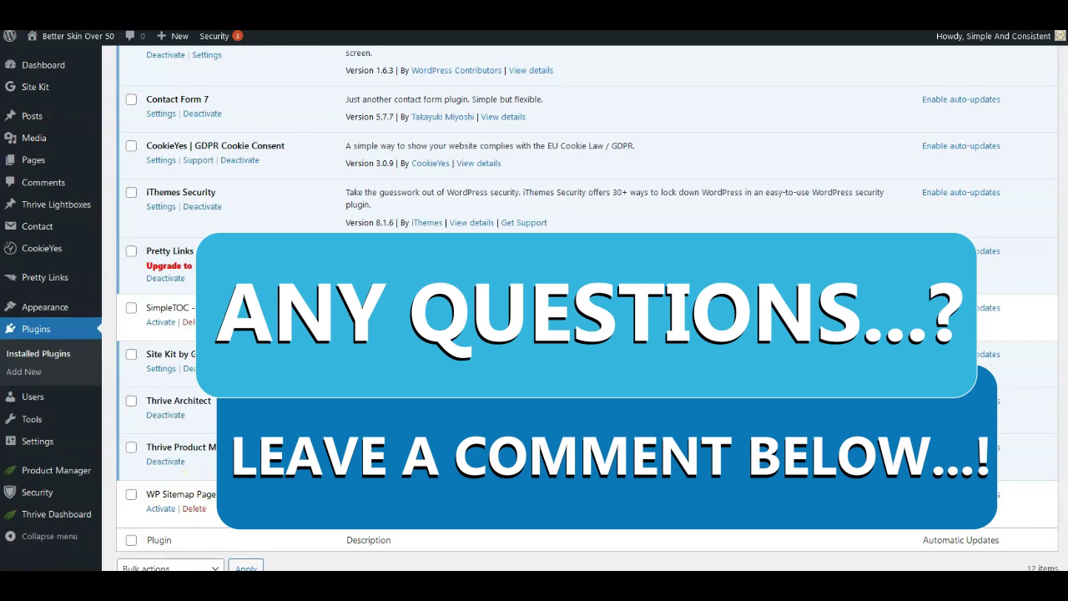
scroll(201, 467, "up", 3)
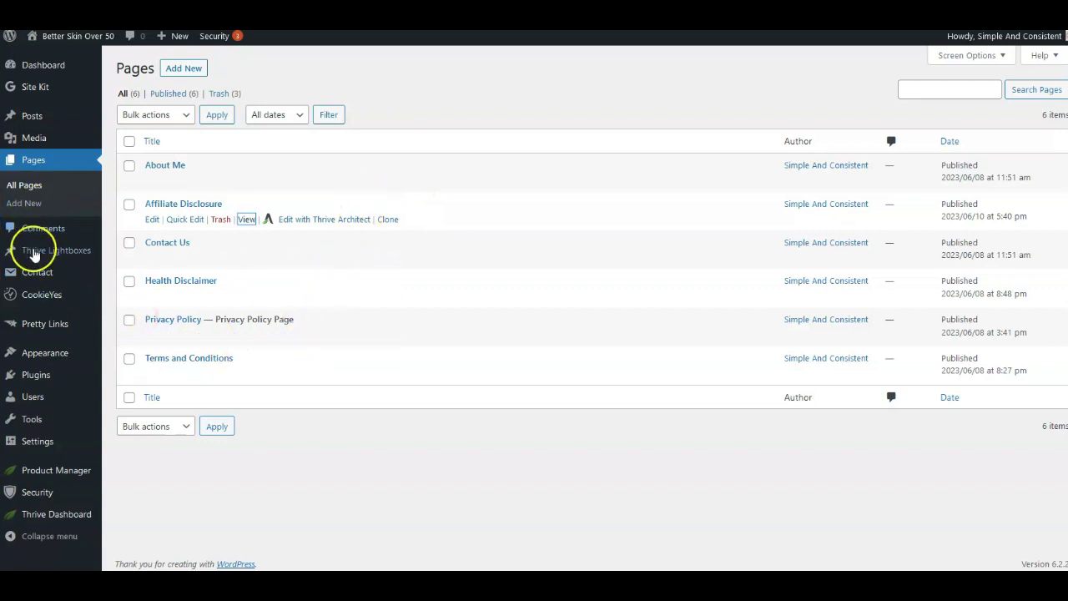
Step: Open the General Settings of the Better Skin Over 50 site and look over the site options
mouse_move(40, 407)
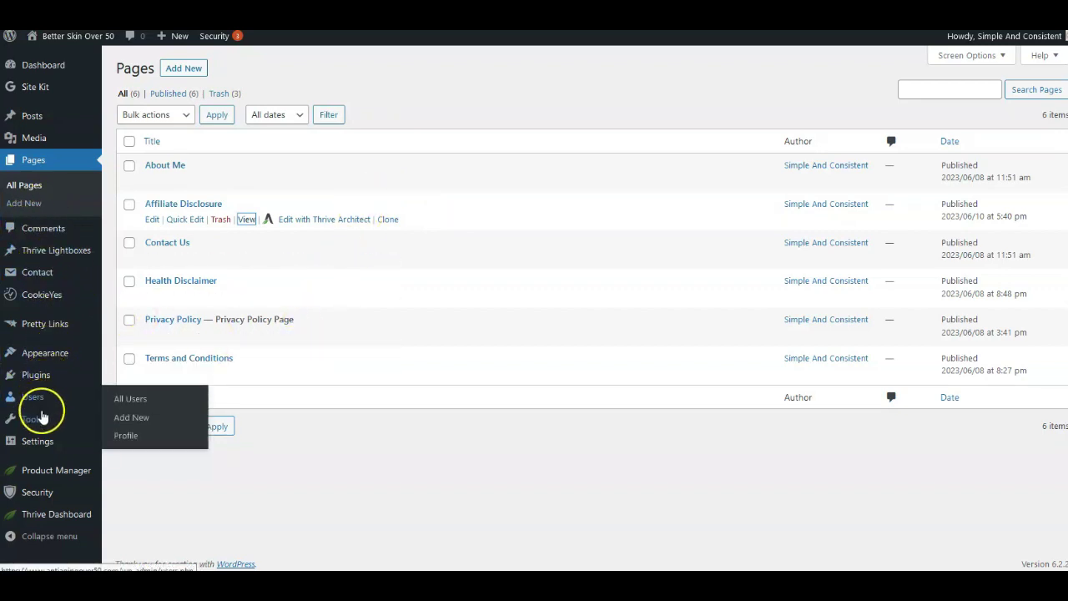
mouse_move(44, 438)
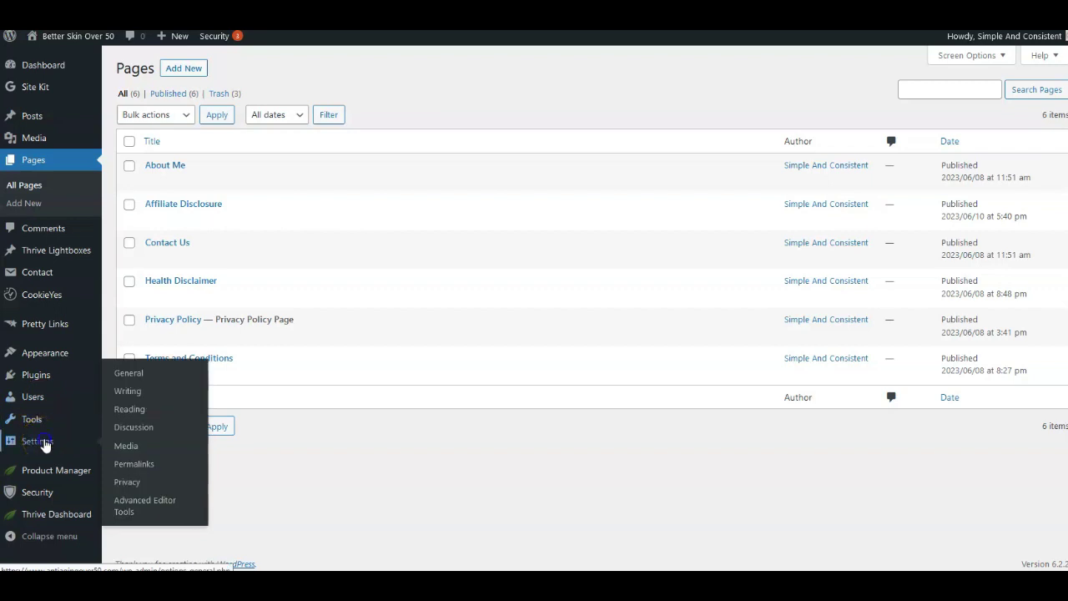
left_click(44, 442)
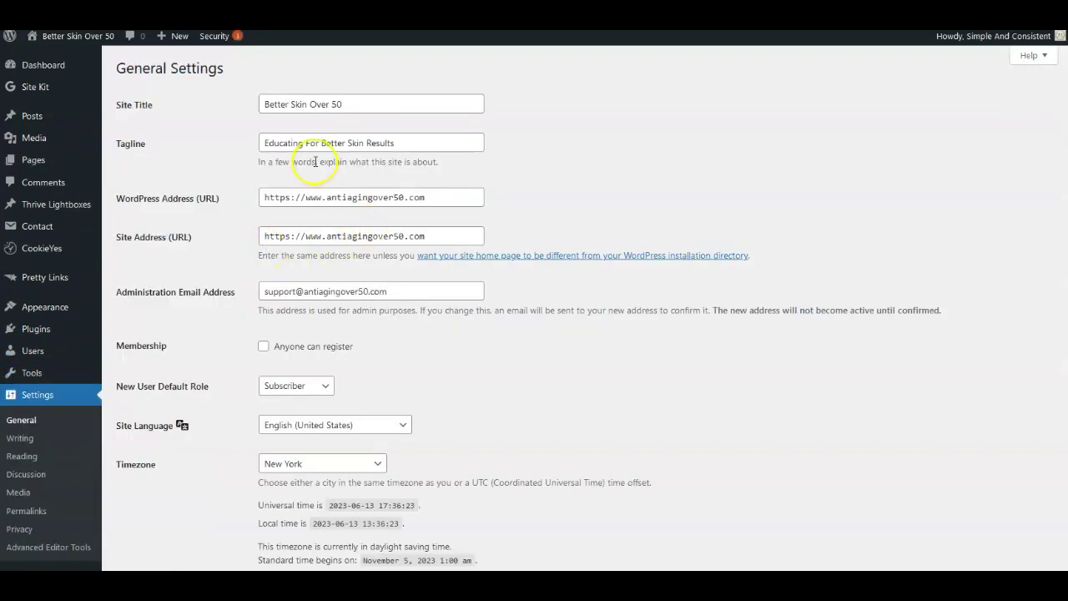
scroll(336, 133, "down", 4)
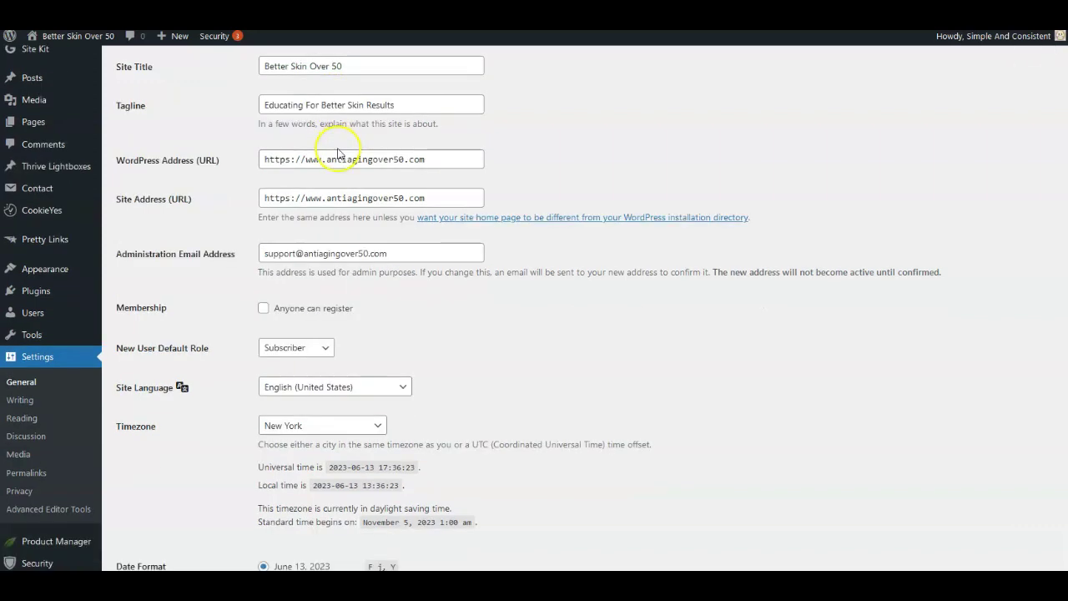
Step: Check the rest of the General Settings down to the date format, time format and week start options
scroll(315, 190, "down", 2)
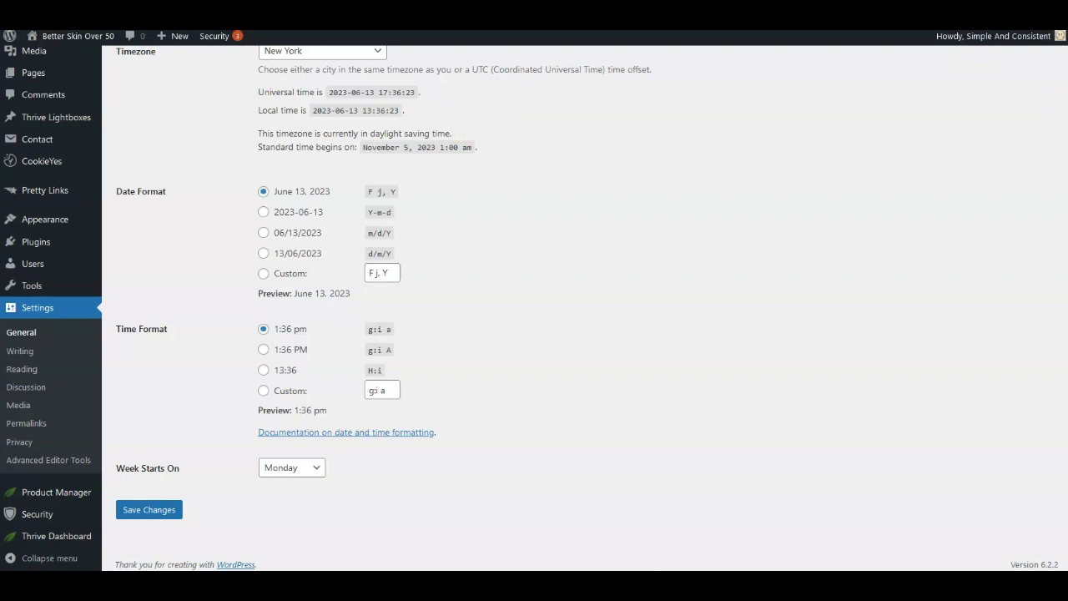
scroll(534, 301, "up", 2)
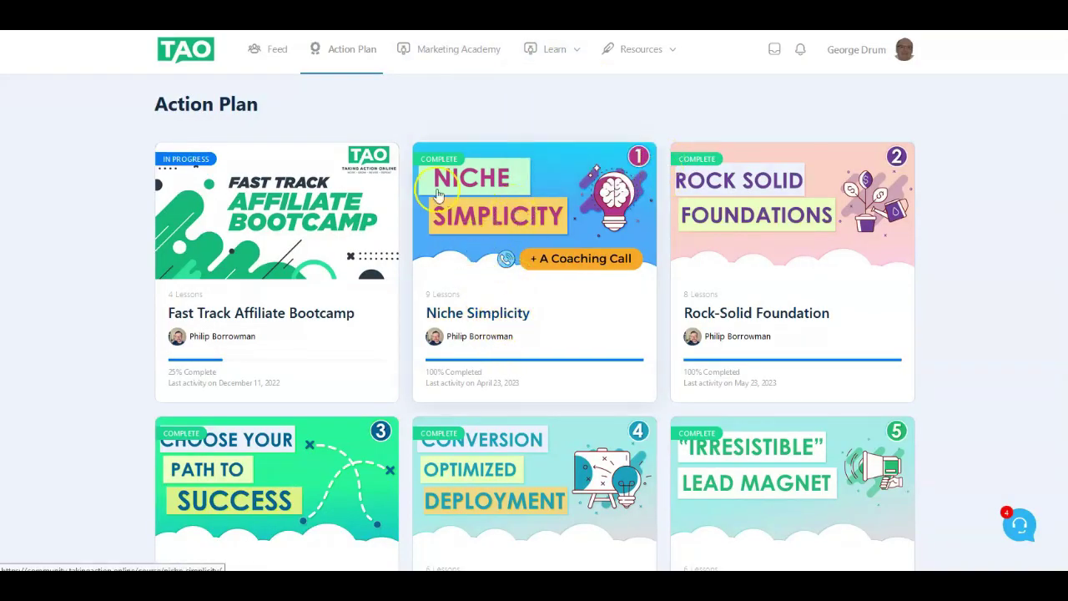
Step: Switch to the TAO Action Plan, open the Niche Simplicity course and look through its lesson list
left_click(438, 193)
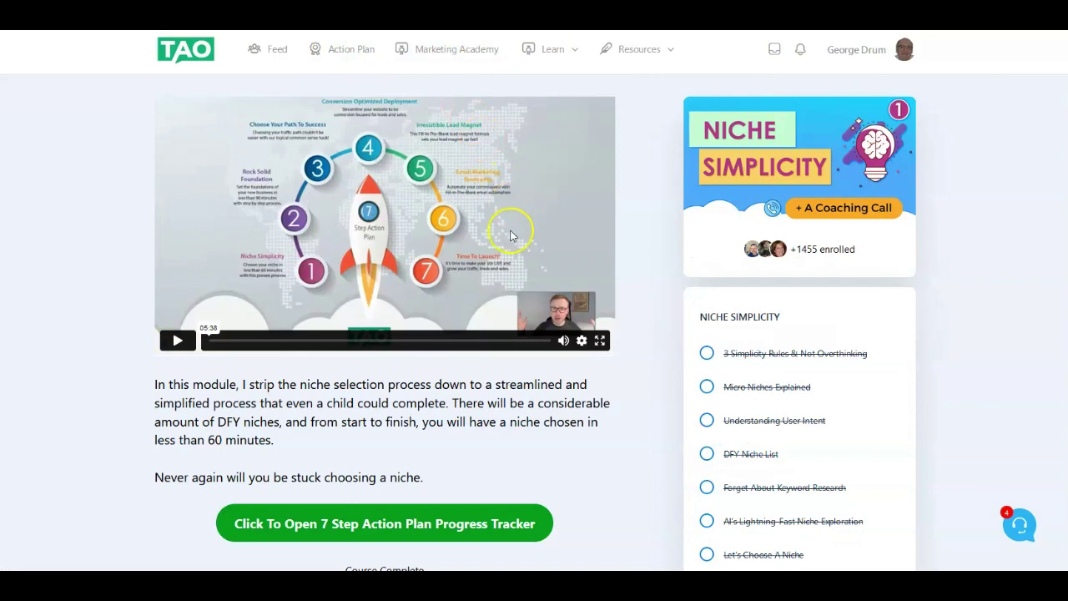
scroll(512, 235, "down", 4)
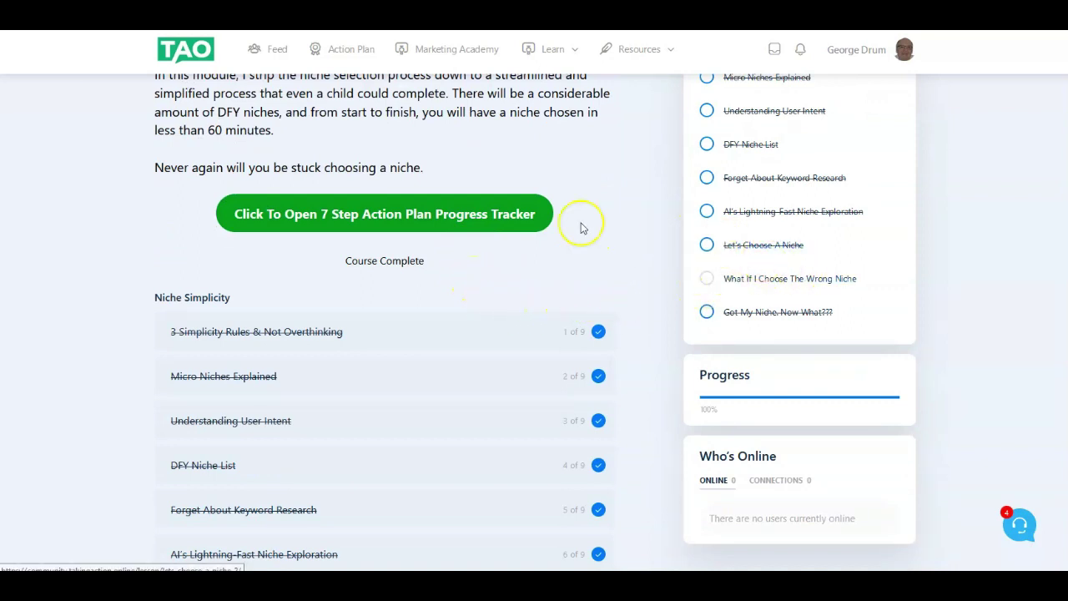
scroll(338, 122, "up", 2)
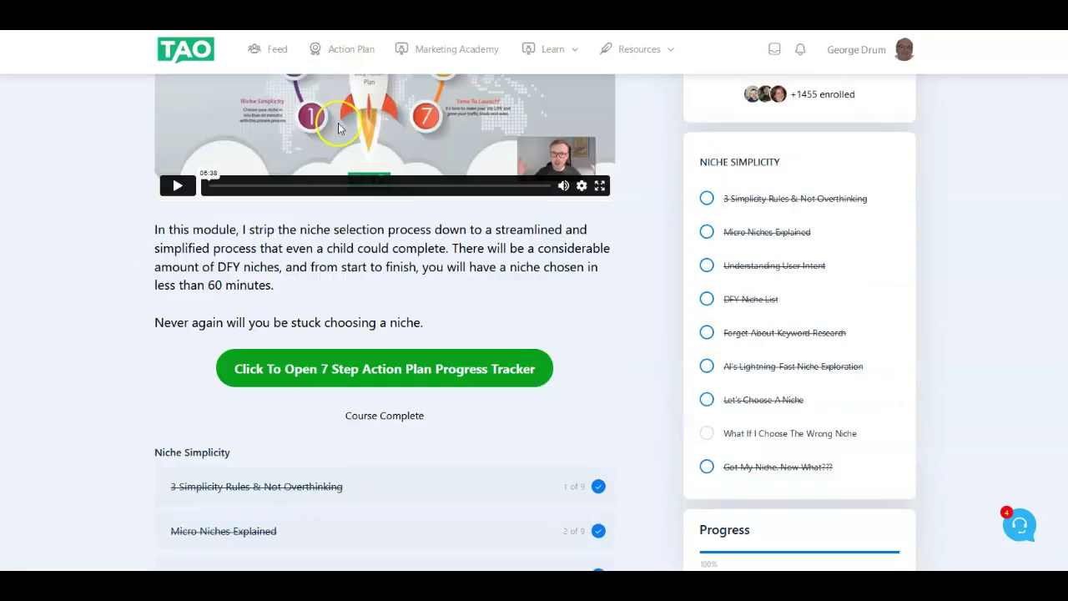
scroll(338, 122, "up", 2)
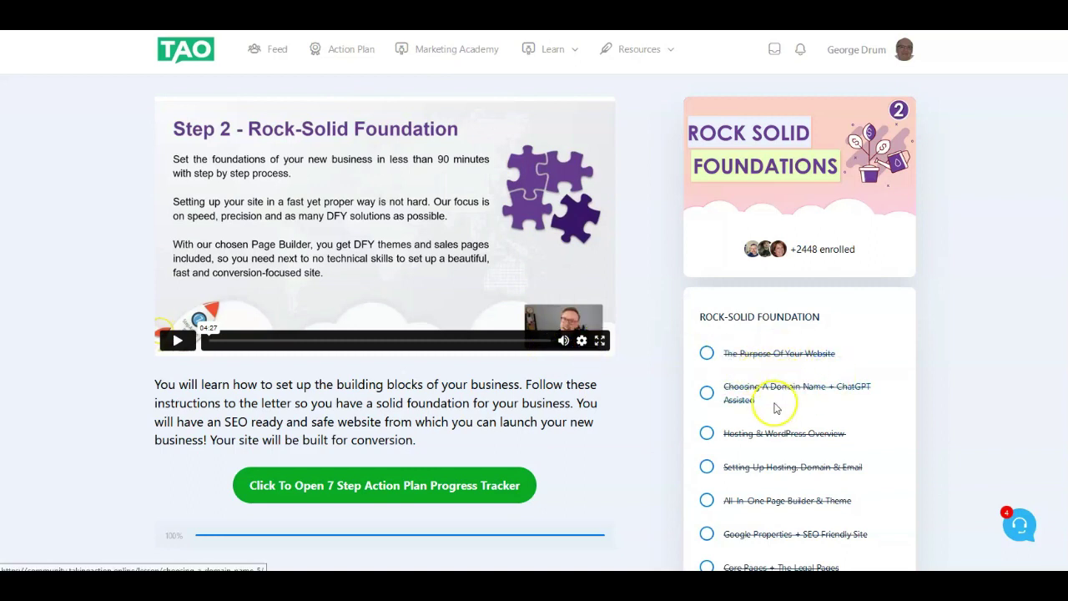
Step: Look through the Rock-Solid Foundation lesson list and the Blogging Or YouTube lesson in Choose Your Path To Success
scroll(776, 408, "down", 1)
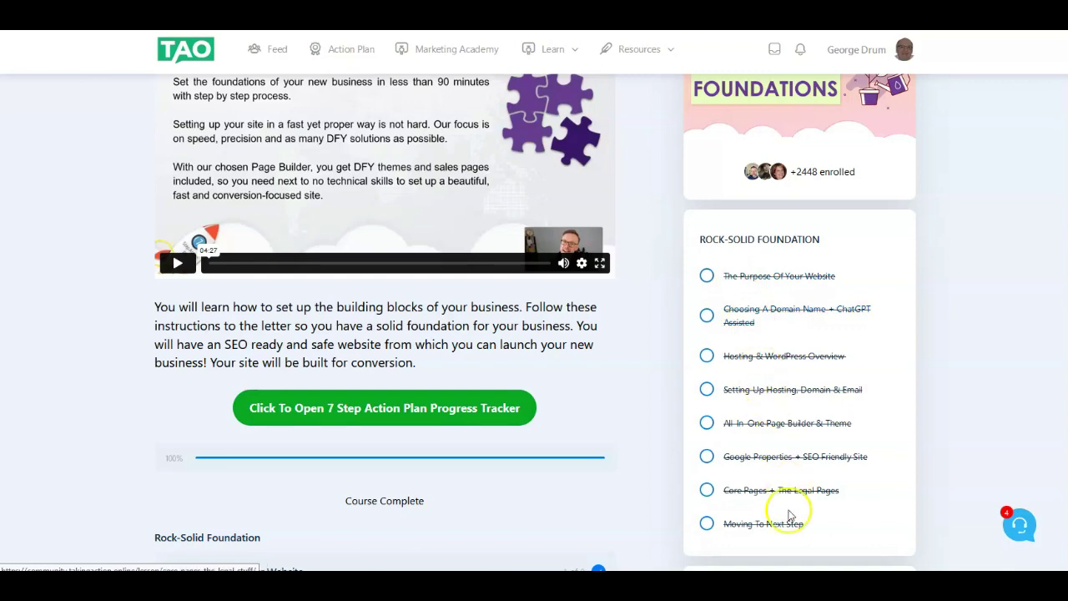
scroll(785, 518, "down", 2)
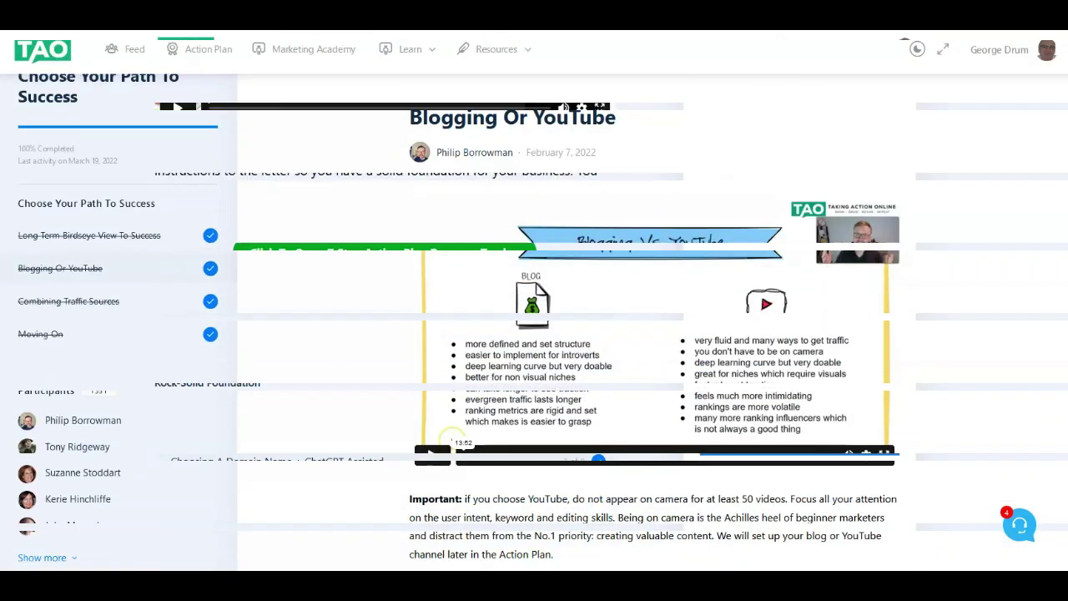
scroll(261, 392, "up", 1)
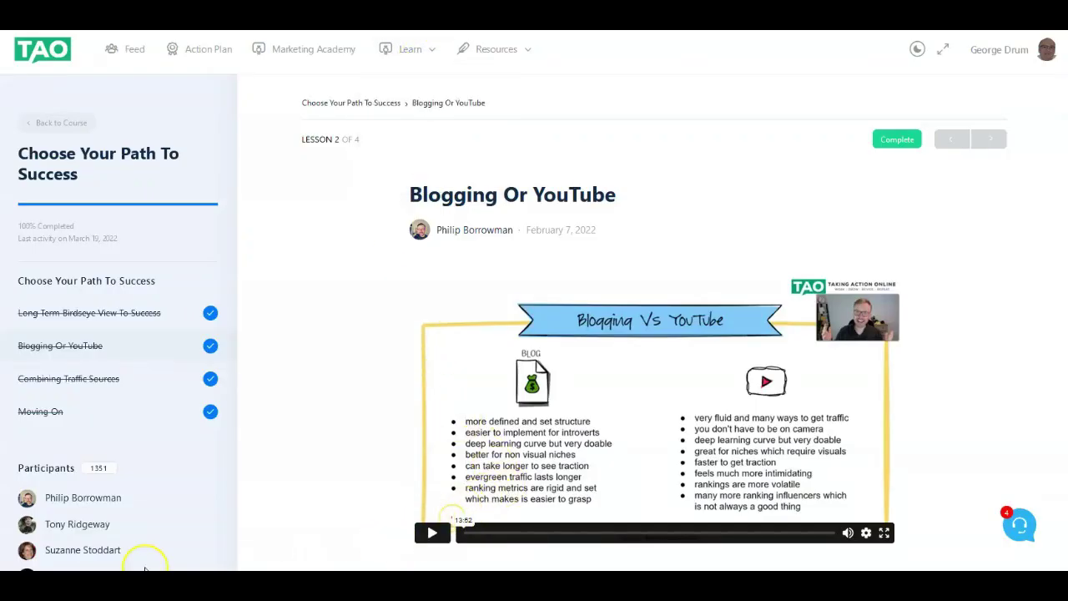
scroll(145, 571, "down", 1)
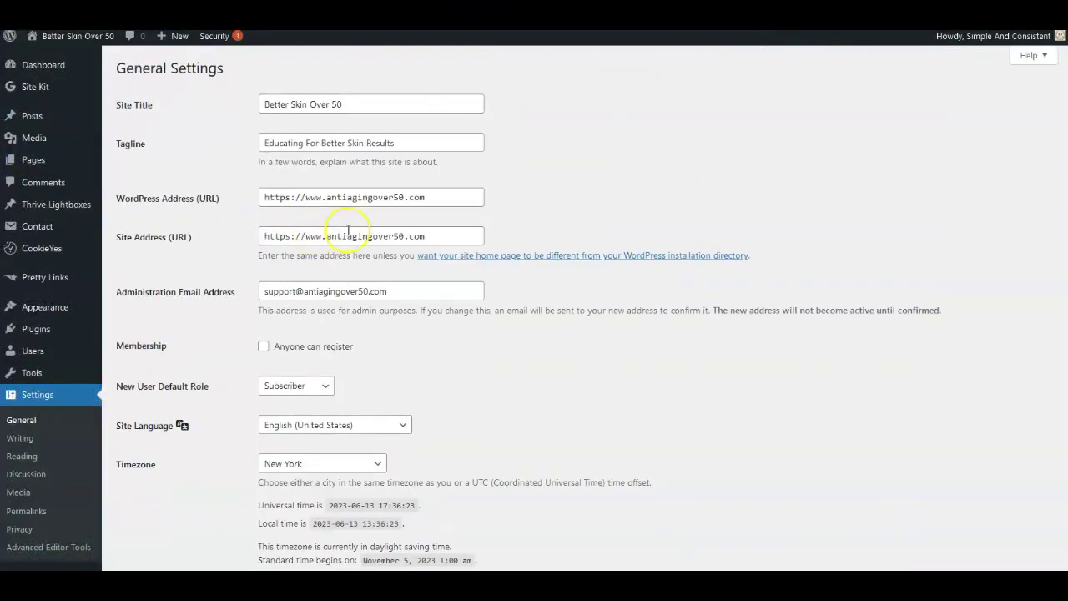
Step: Return to the WordPress admin and open the Dashboard home of the Better Skin Over 50 site
mouse_move(36, 71)
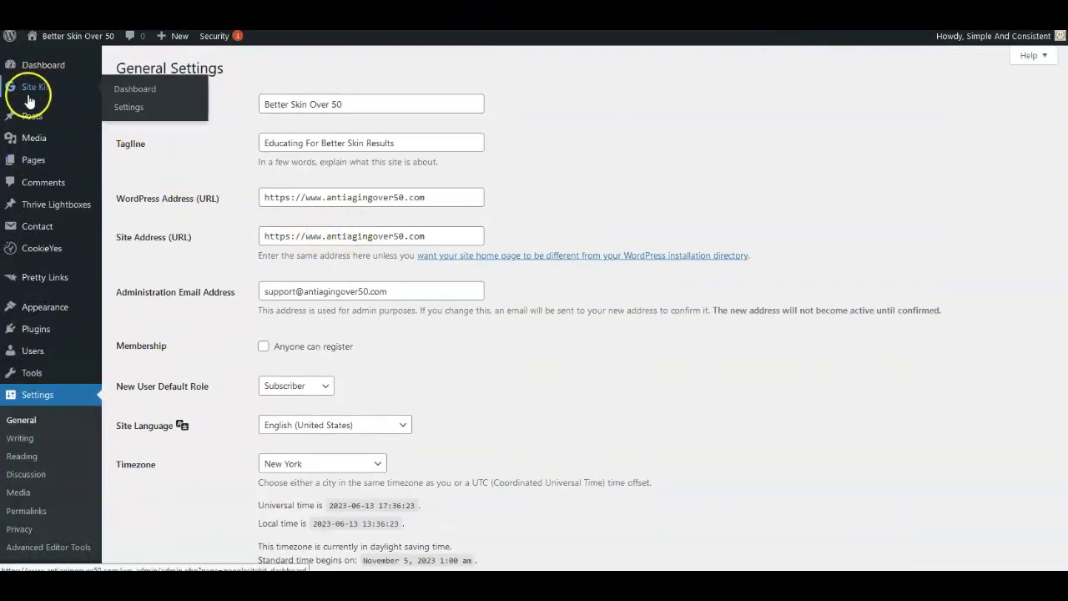
left_click(32, 72)
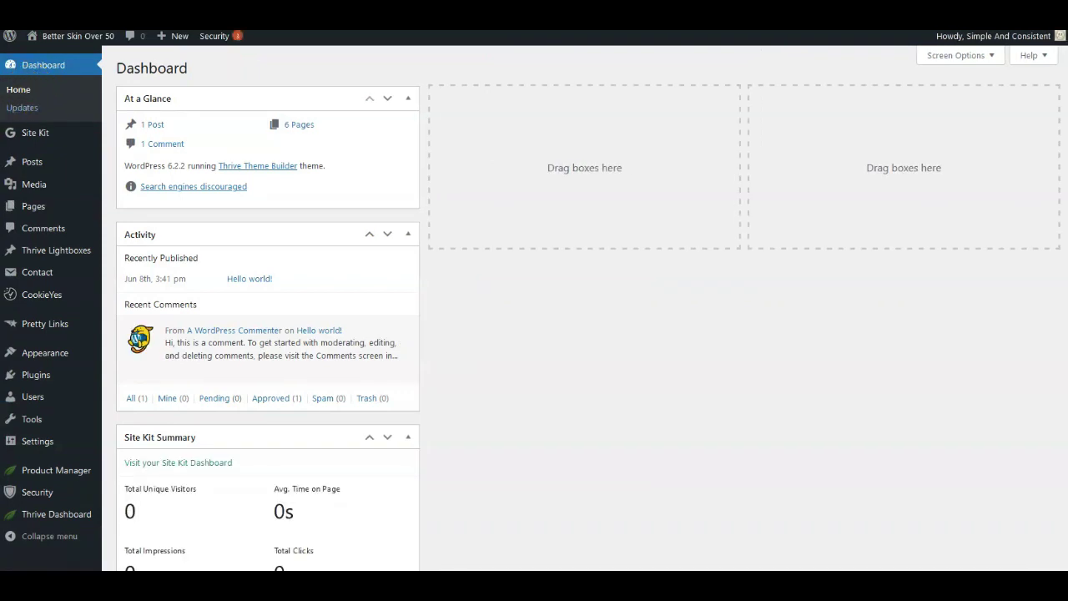
mouse_move(30, 203)
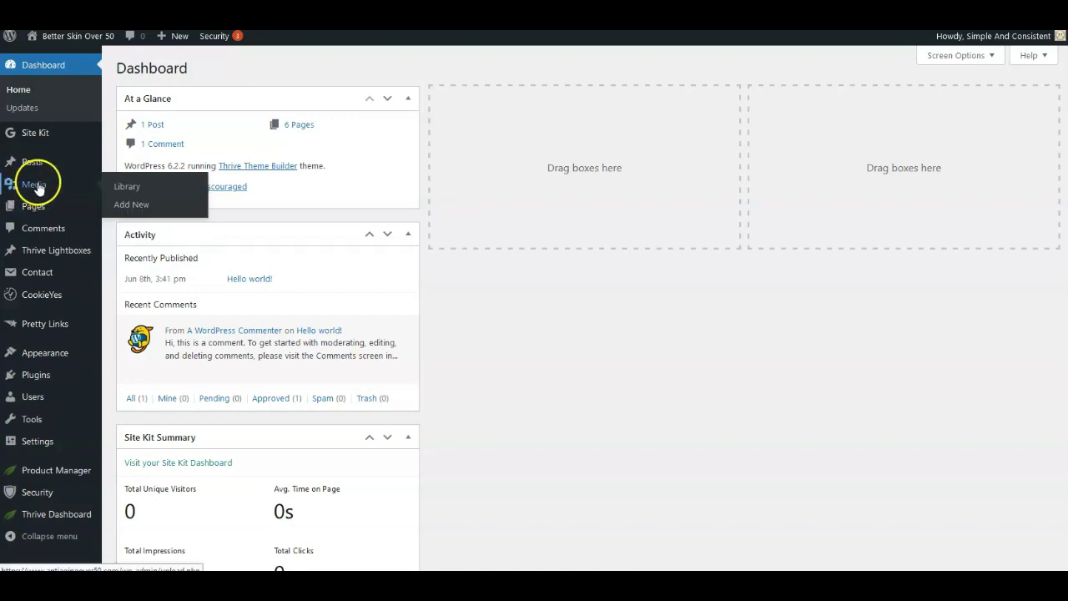
Step: View the live Better Skin Over 50 blog page, including the sample Hello world! post
mouse_move(4, 141)
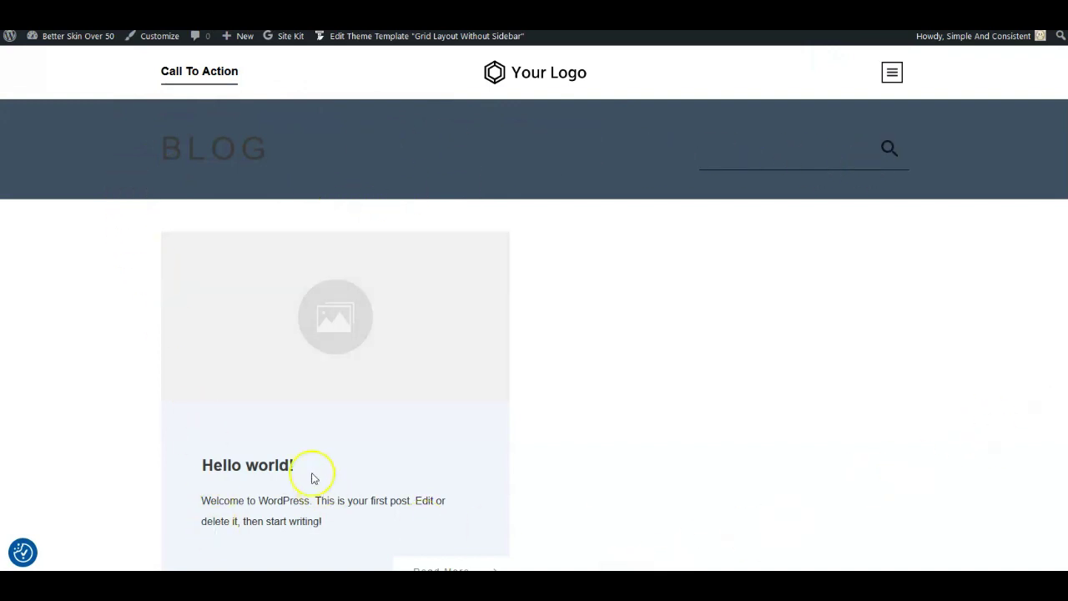
scroll(272, 523, "down", 3)
scroll(376, 425, "down", 1)
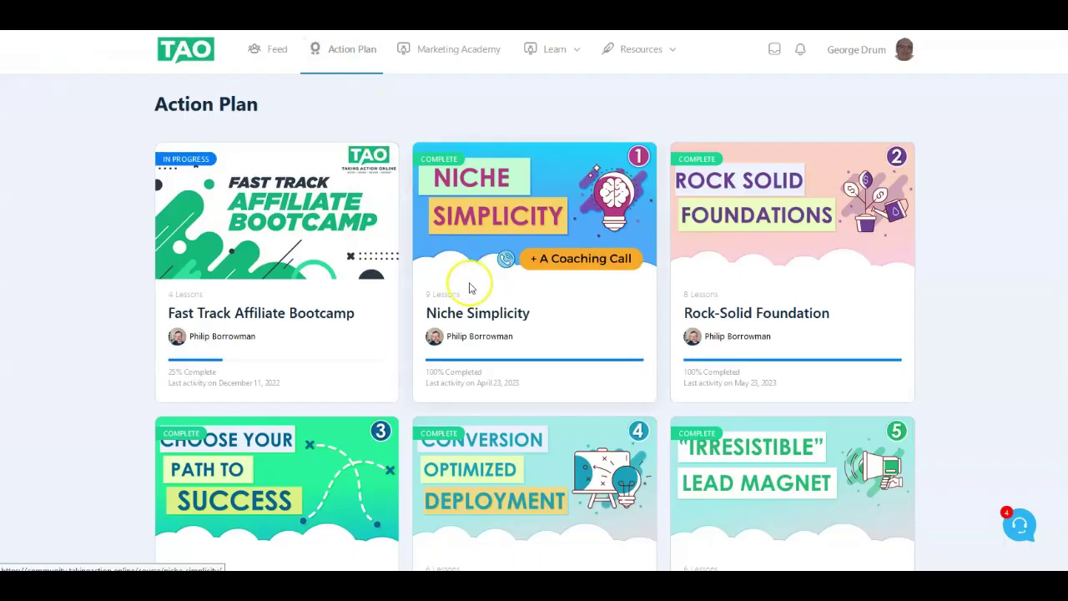
Step: Switch back to the TAO Action Plan and look over its numbered training courses
scroll(463, 288, "down", 2)
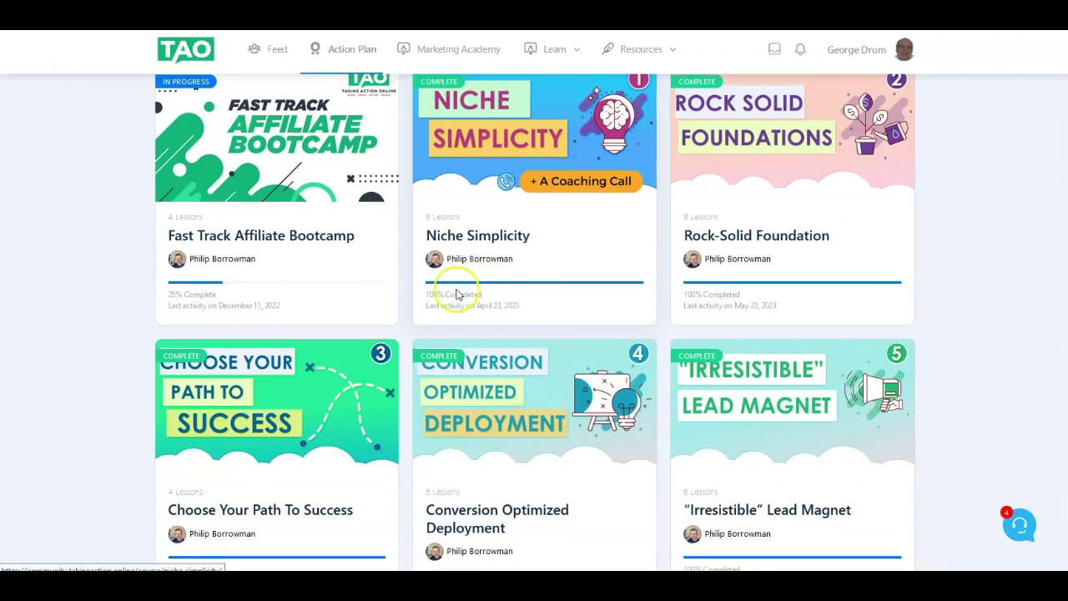
scroll(417, 288, "up", 2)
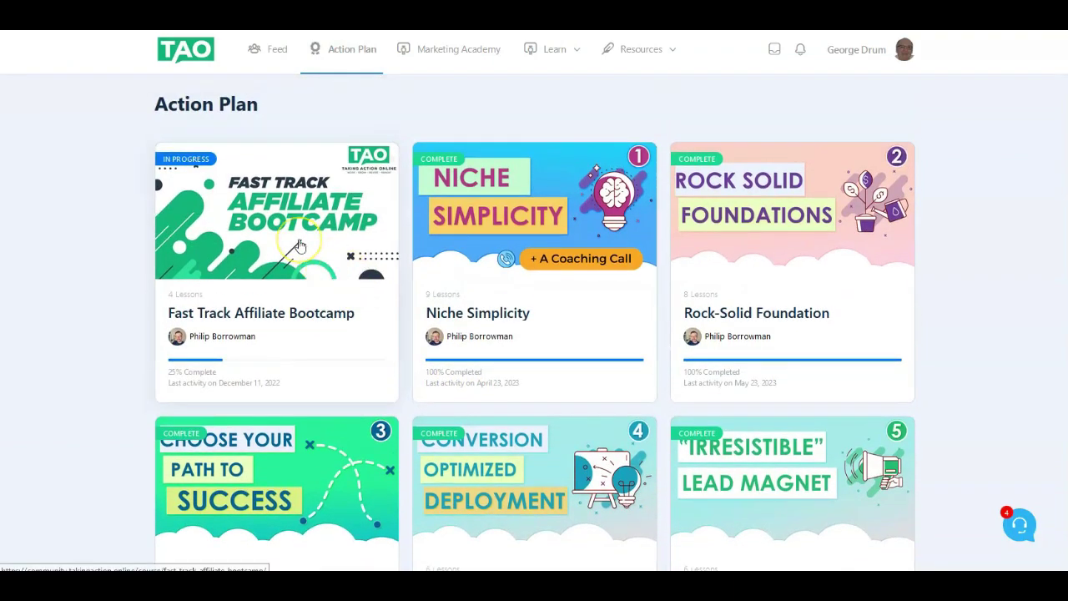